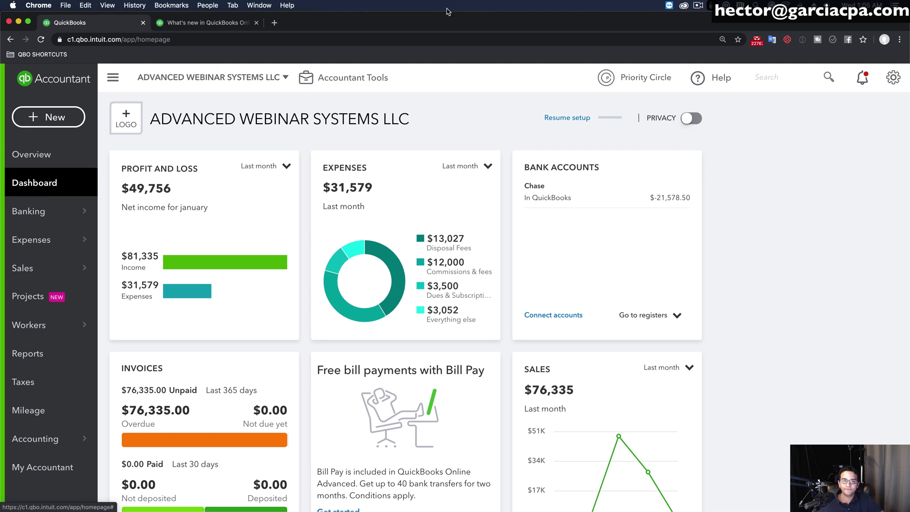
Start connecting a bank account in Banking, choose Chase Bank, and sign in to the bank with the saved credentials
click(35, 212)
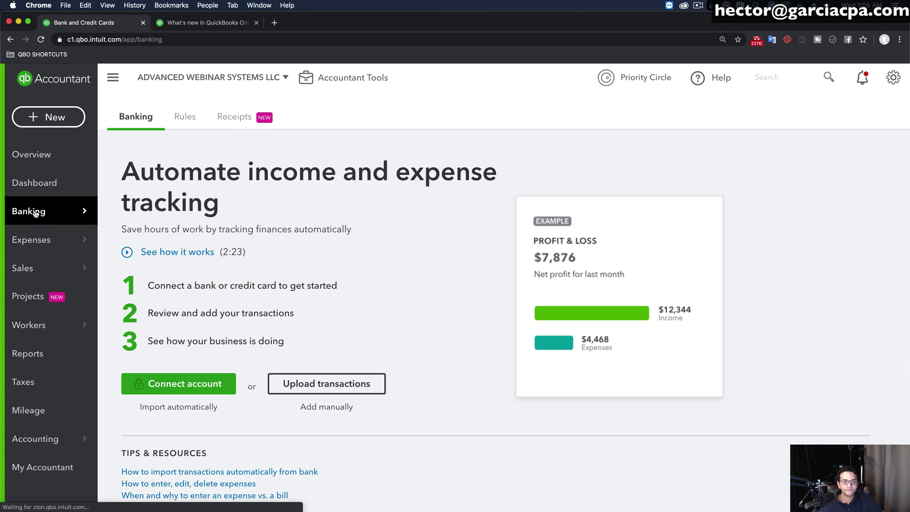
click(183, 385)
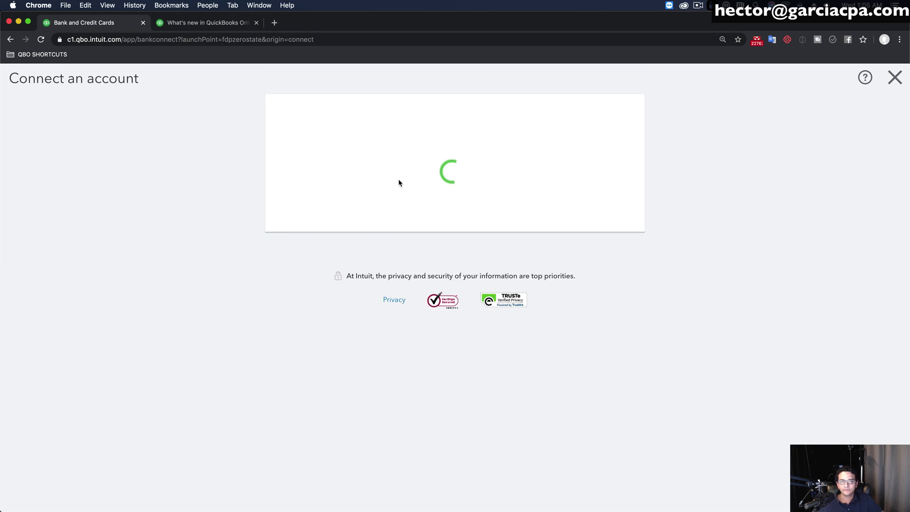
click(407, 281)
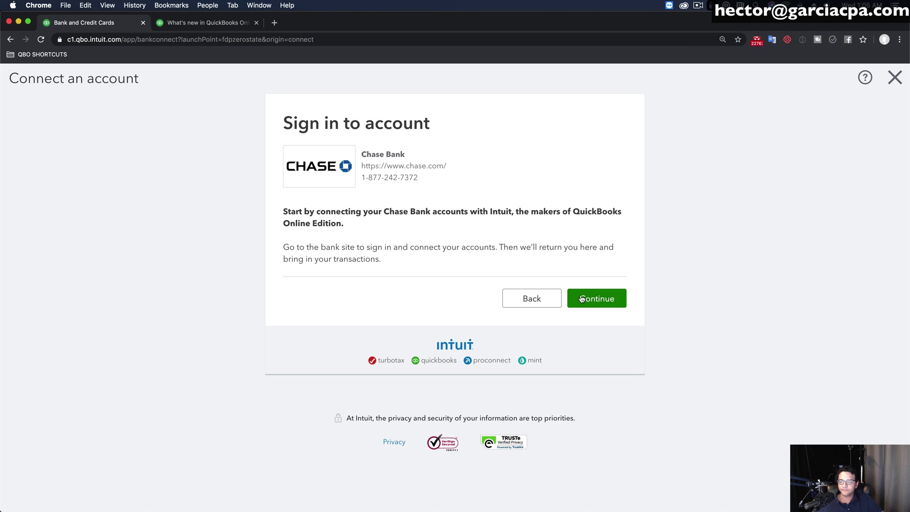
click(588, 299)
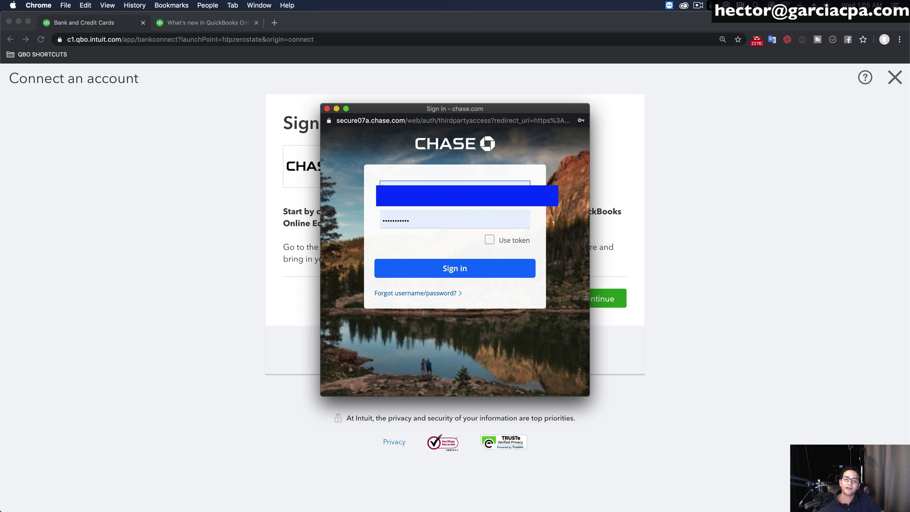
click(457, 275)
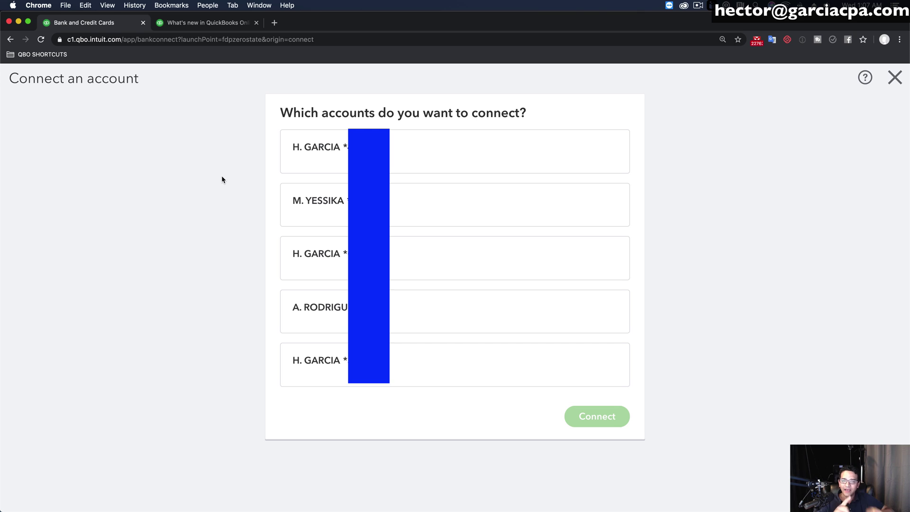
Mark the first two listed cards for connection and create a Credit Card account named Chase Card for the first one
click(410, 149)
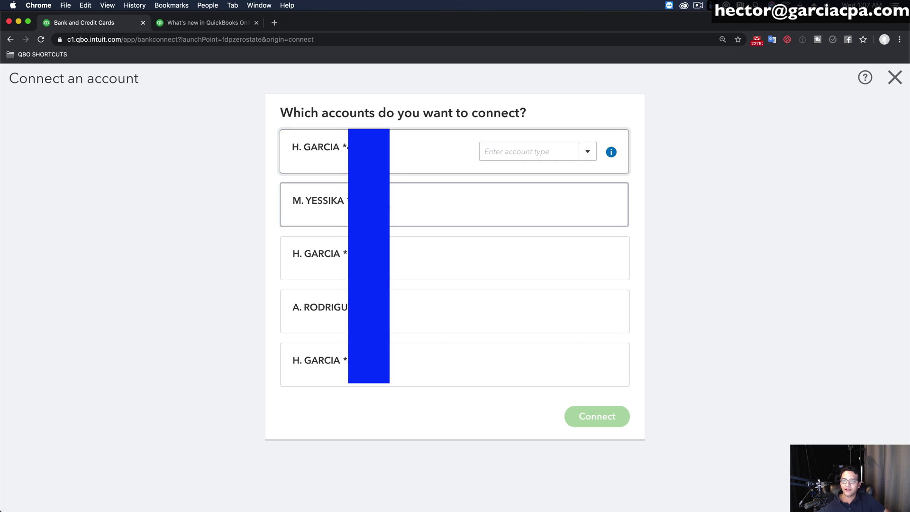
click(422, 221)
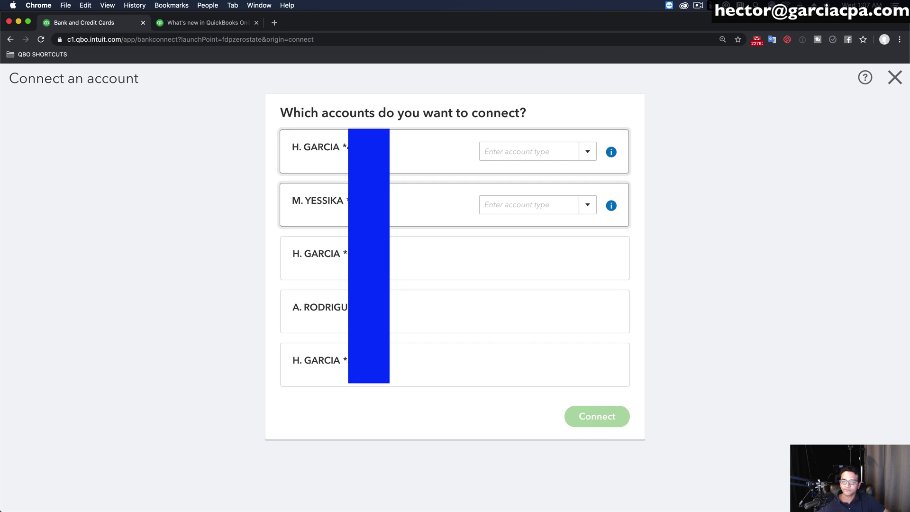
click(589, 156)
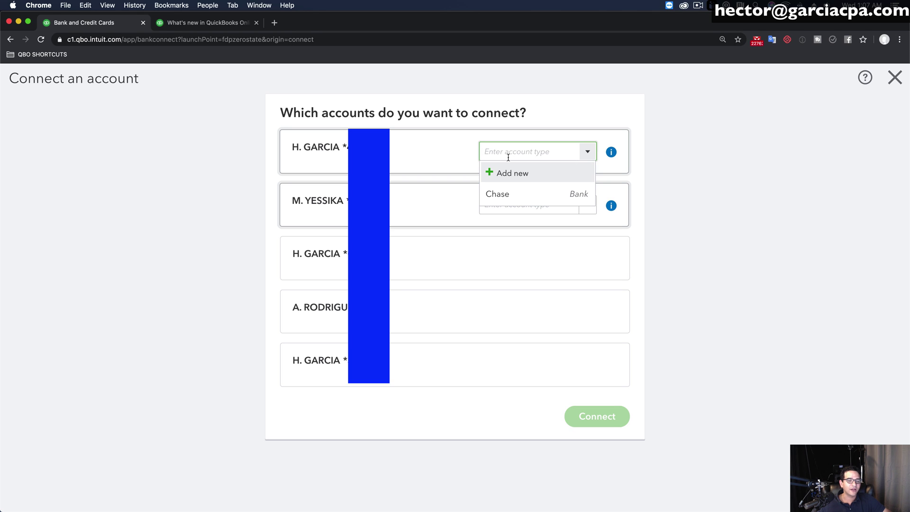
click(590, 152)
click(589, 154)
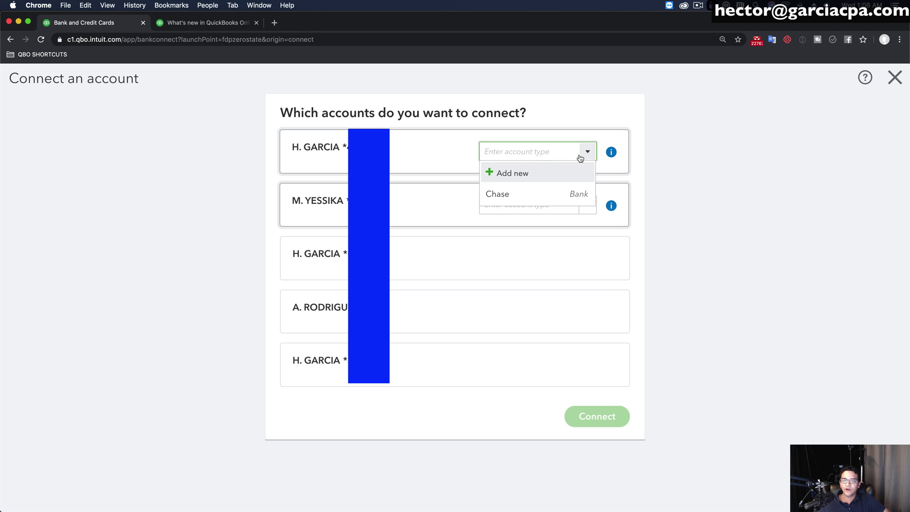
click(520, 176)
click(285, 159)
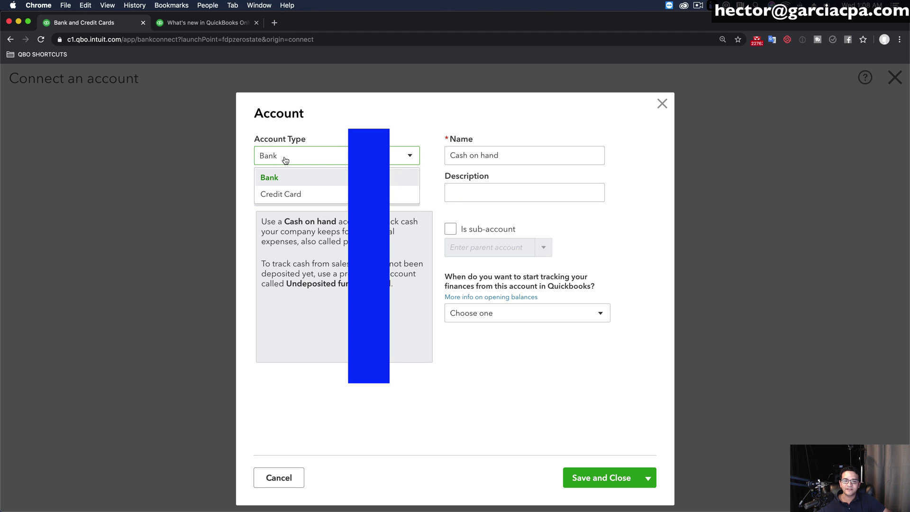
click(295, 199)
click(459, 157)
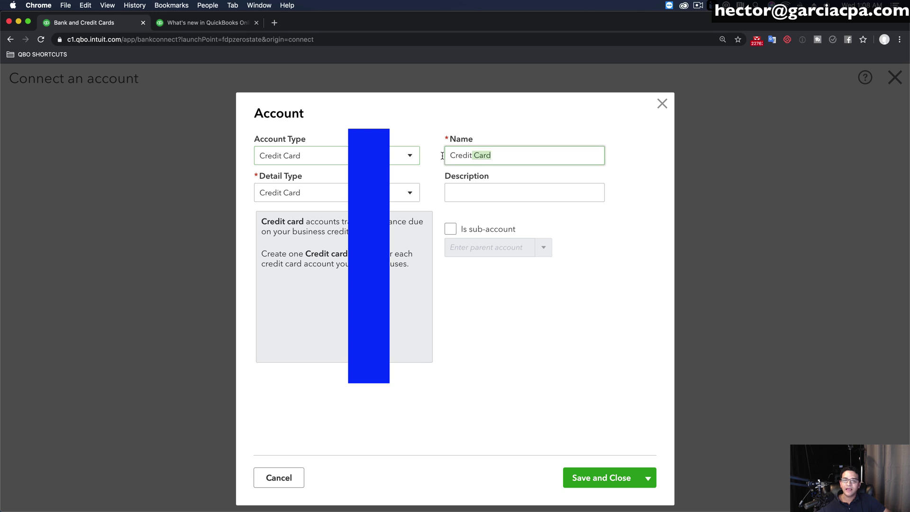
text(Chas)
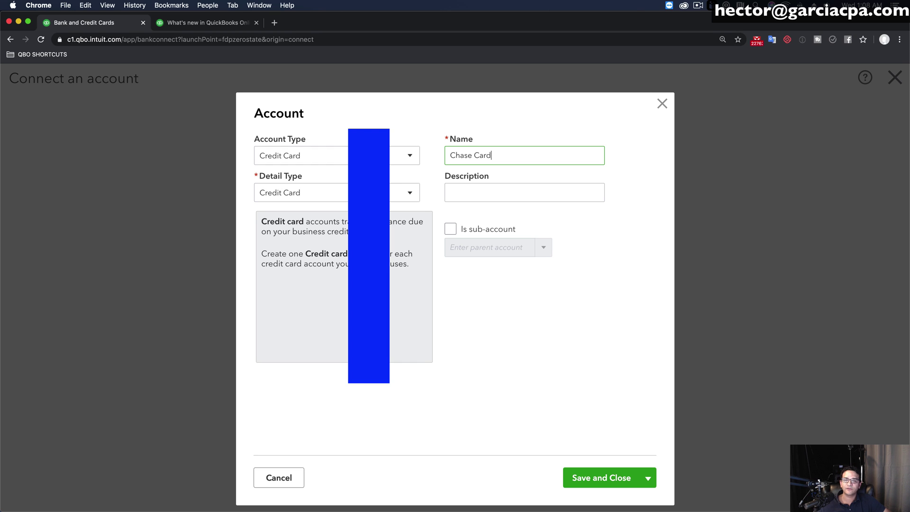
click(609, 479)
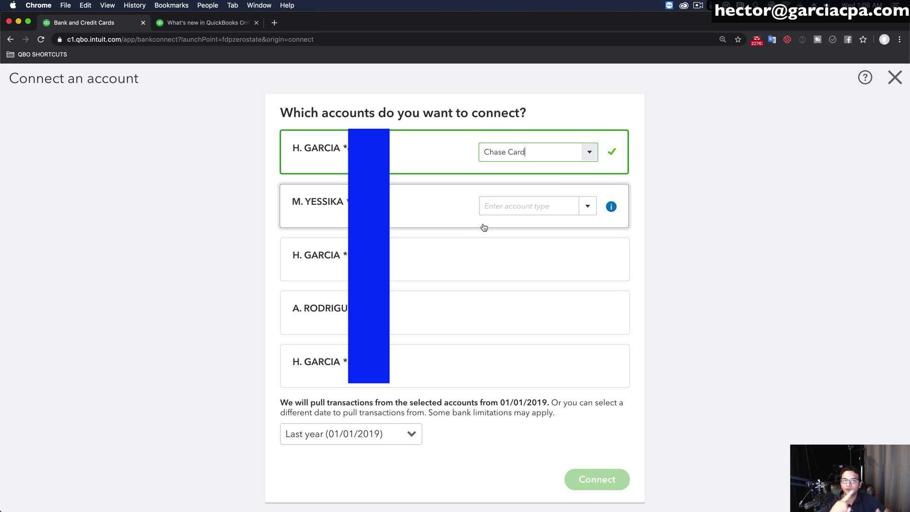
Start another new account for the first card and name it with the cardholder's first name and the card's ending digits
click(589, 152)
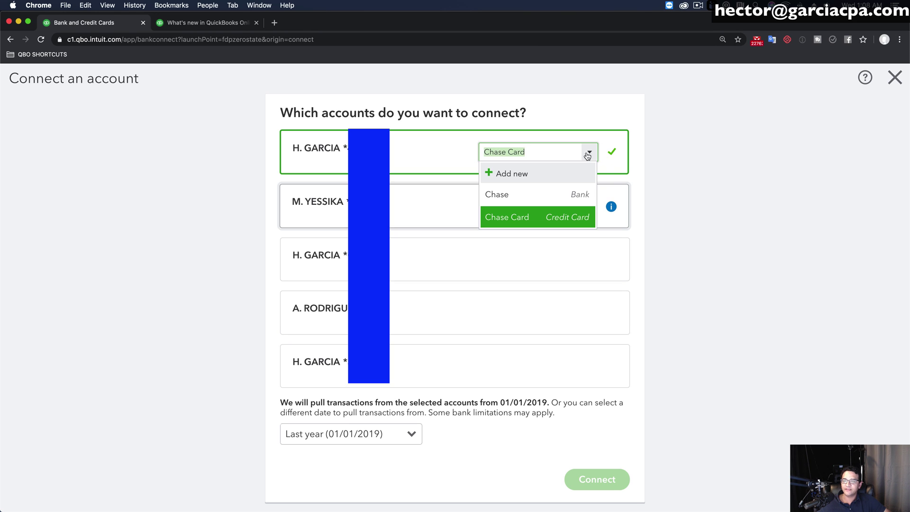
click(515, 175)
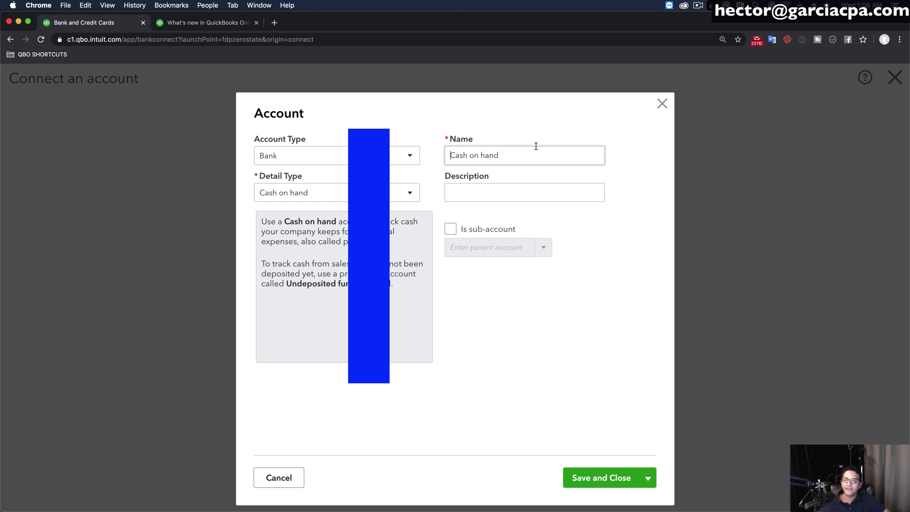
click(456, 157)
drag(457, 158, 535, 156)
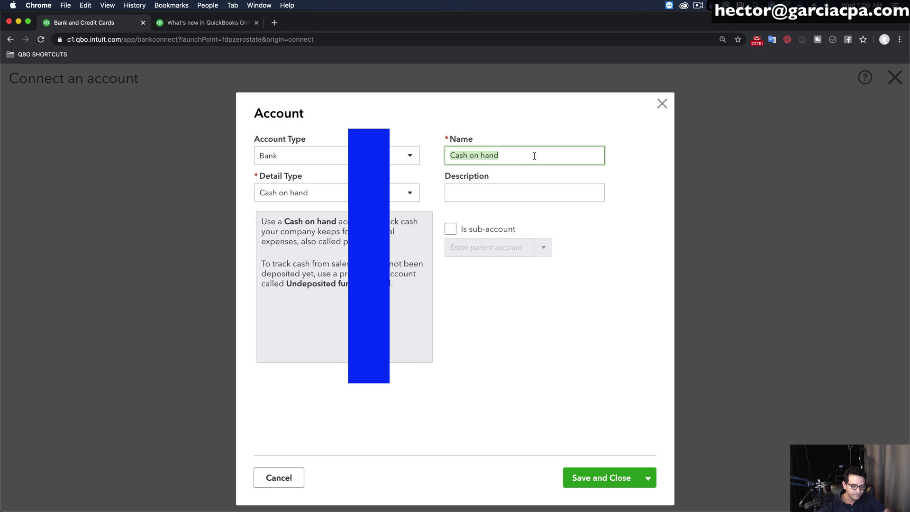
text(HECTO)
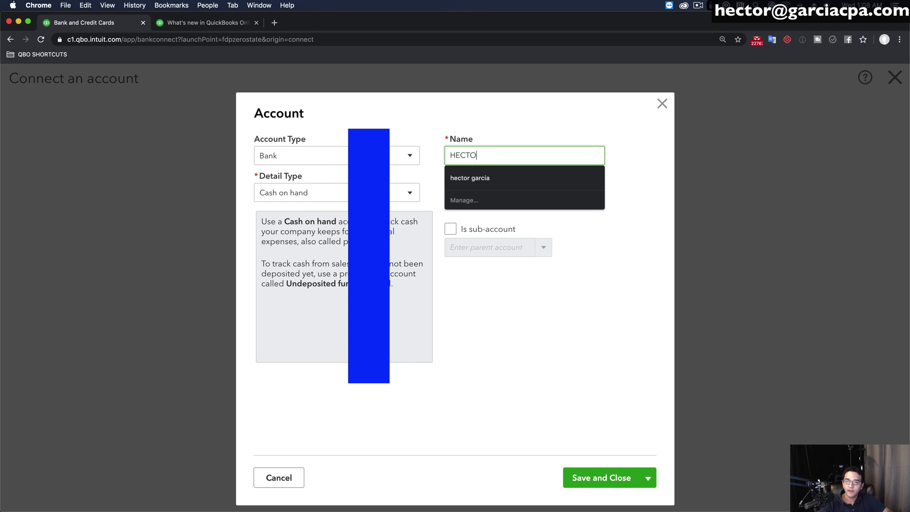
text(R 46)
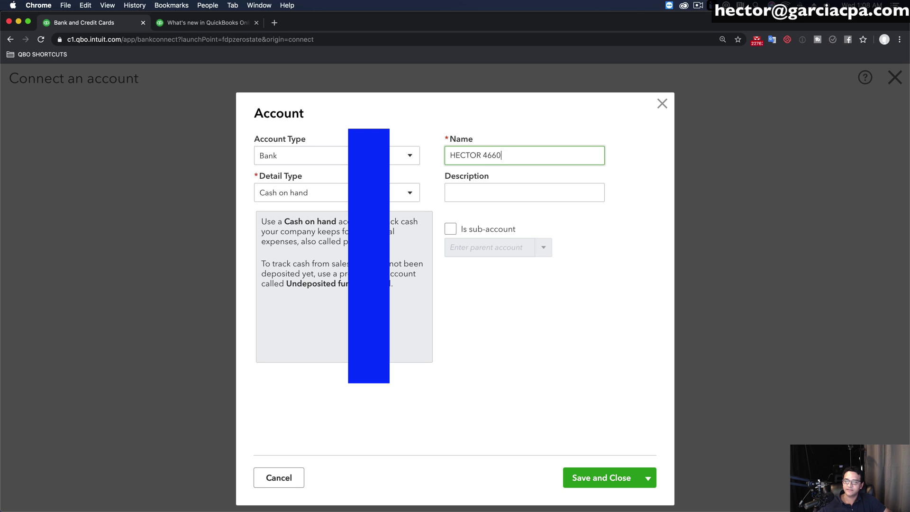
text(60)
double_click(468, 155)
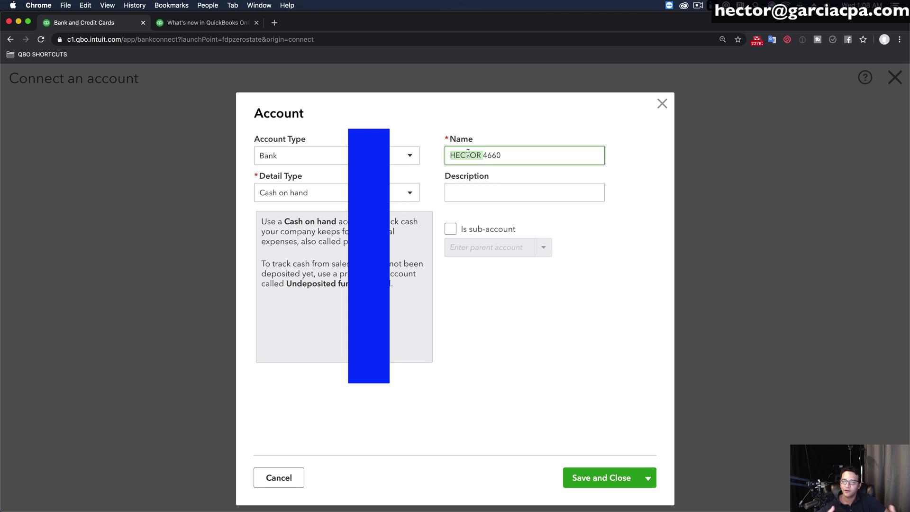
triple_click(526, 155)
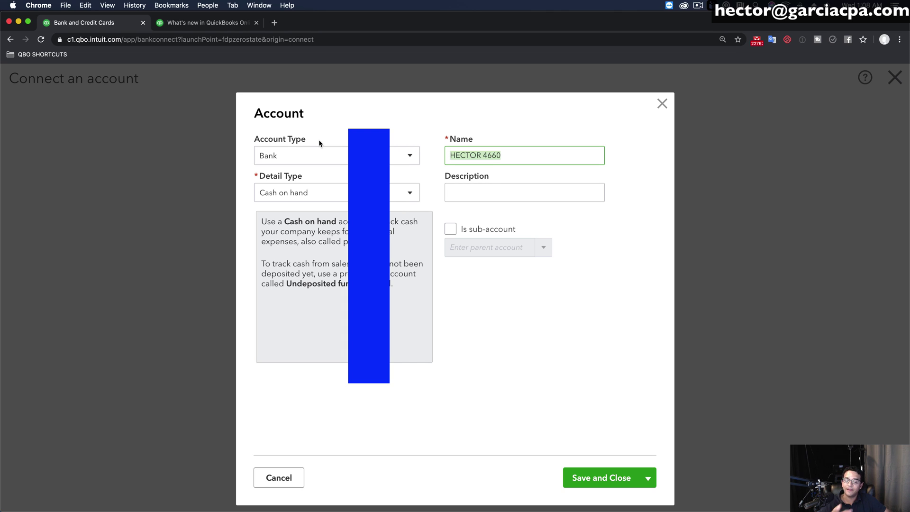
Make the new account a sub-account of Chase Card and set its account type to Credit Card
click(451, 230)
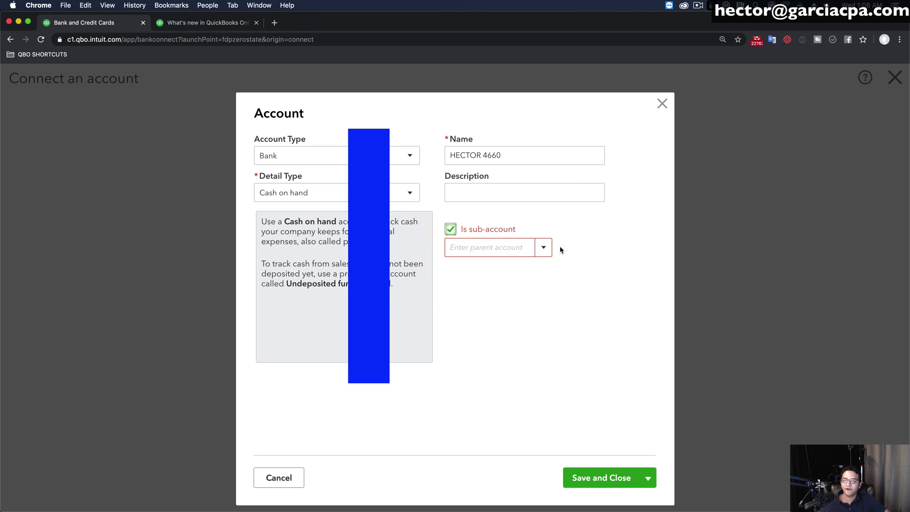
click(542, 247)
click(487, 425)
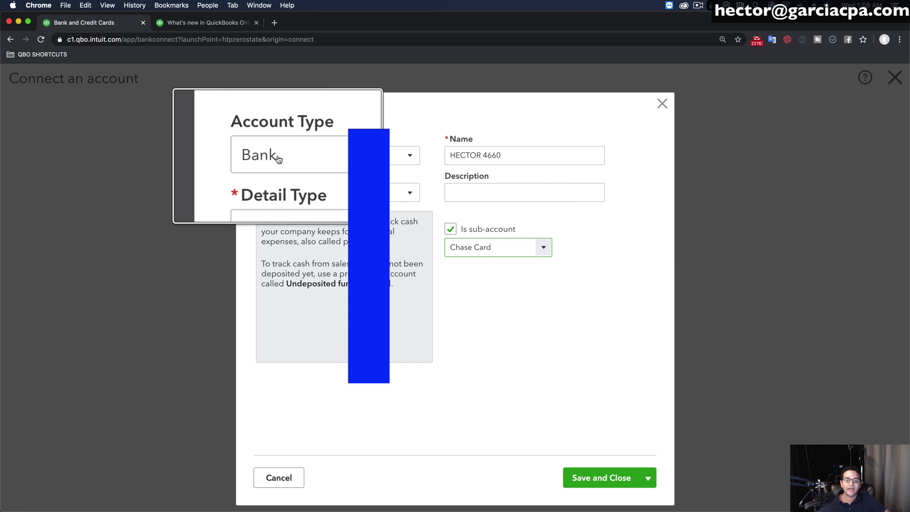
click(297, 155)
click(295, 195)
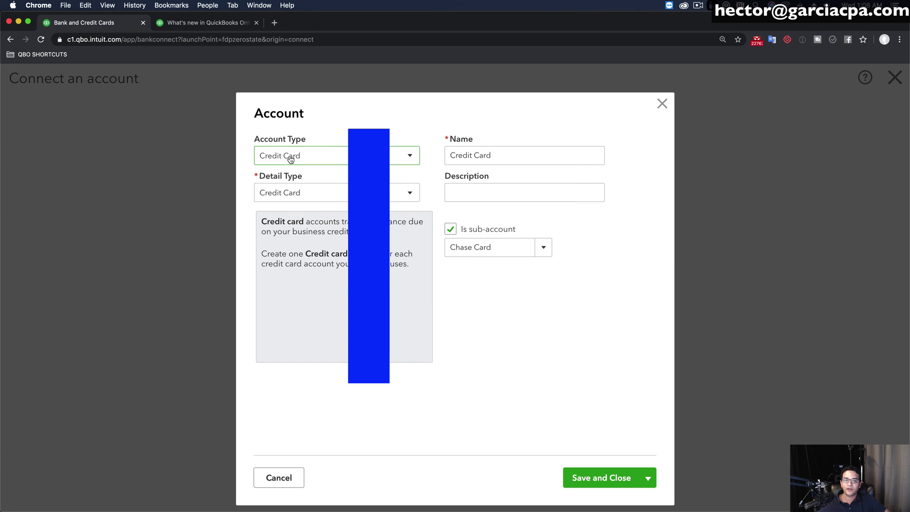
click(544, 247)
click(539, 241)
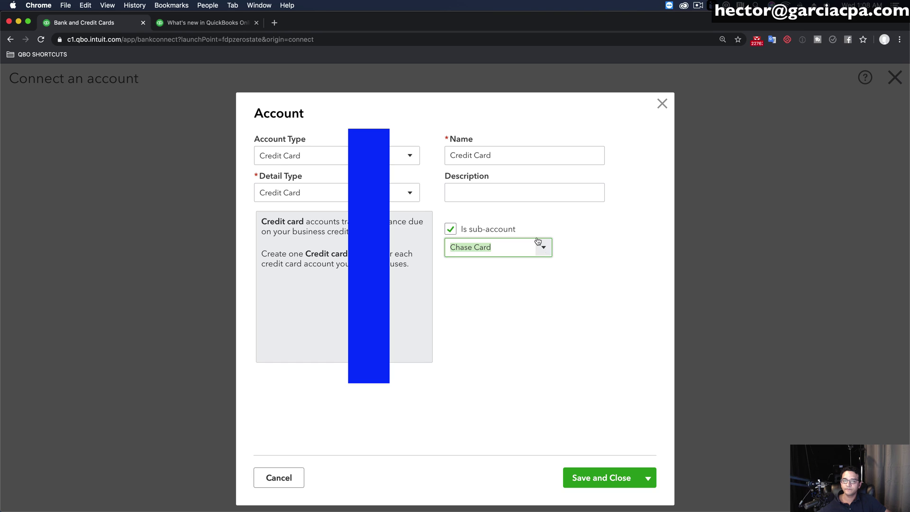
Name the Chase Card sub-account with the cardholder's first name and the card's ending digits, and save it
click(309, 158)
click(305, 159)
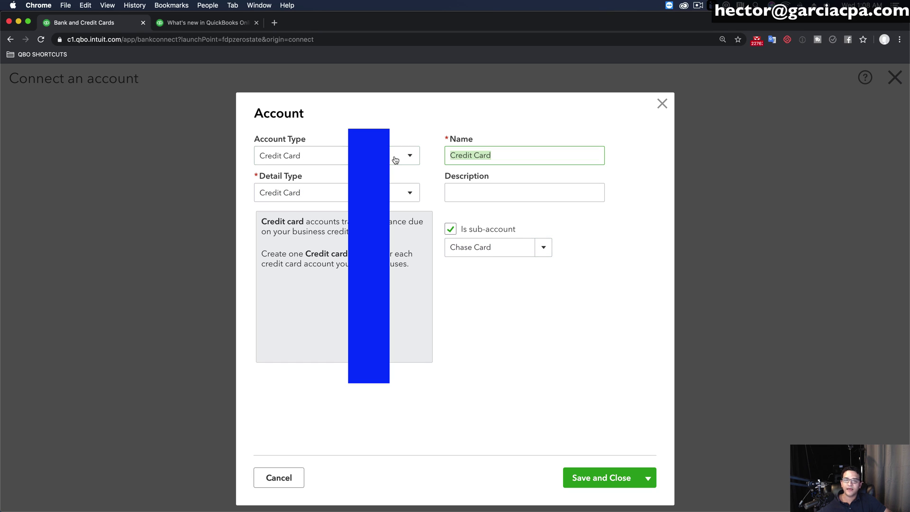
text(Hector)
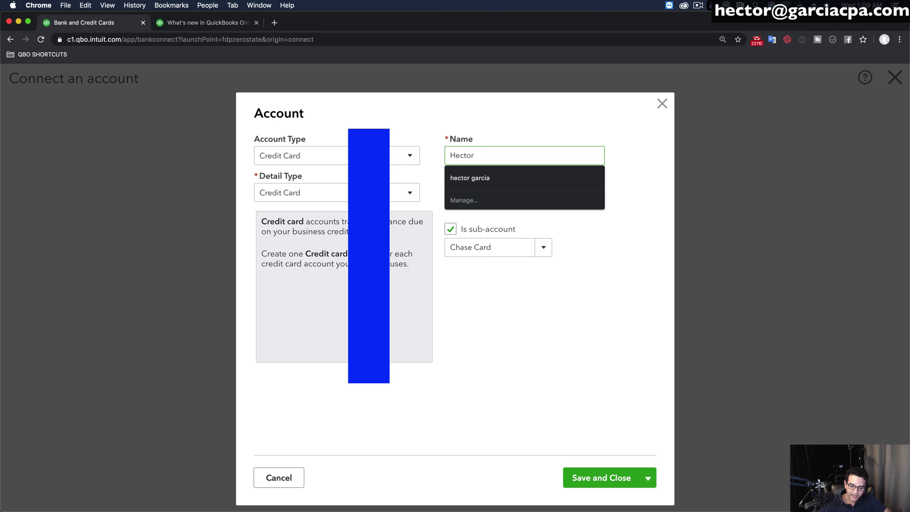
text( 4660)
click(526, 248)
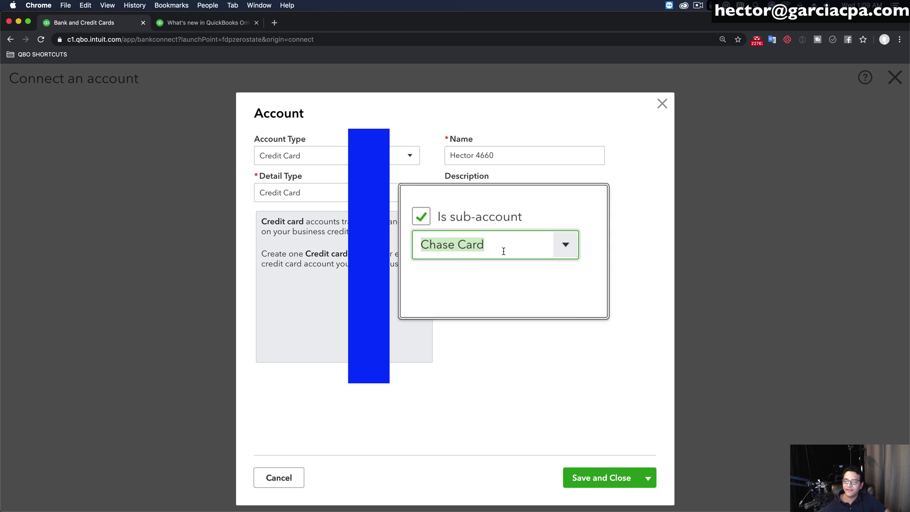
click(612, 480)
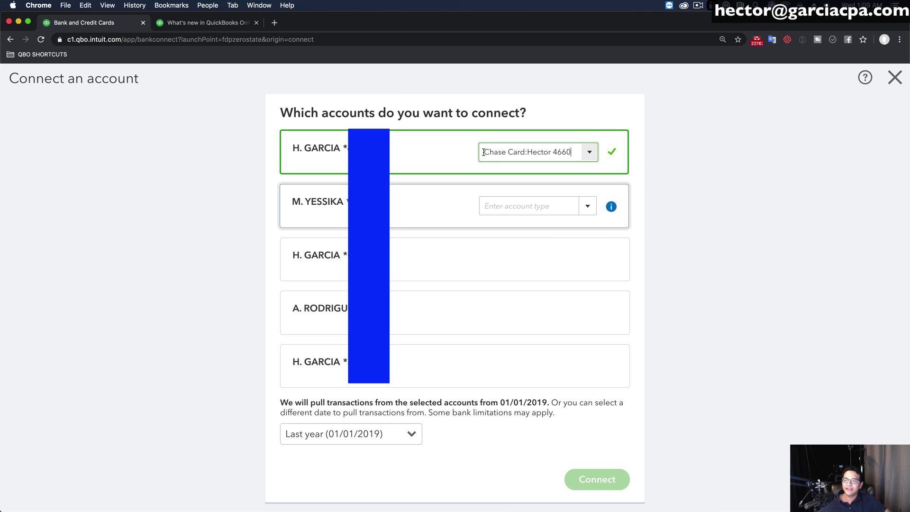
Start a new account for the second card and name it with the cardholder's surname and four card digits
drag(483, 151, 524, 150)
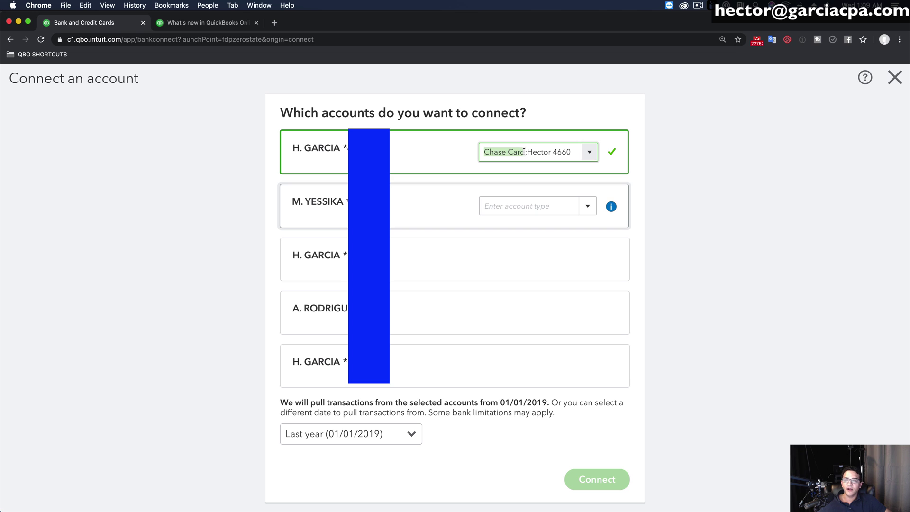
click(587, 206)
click(516, 226)
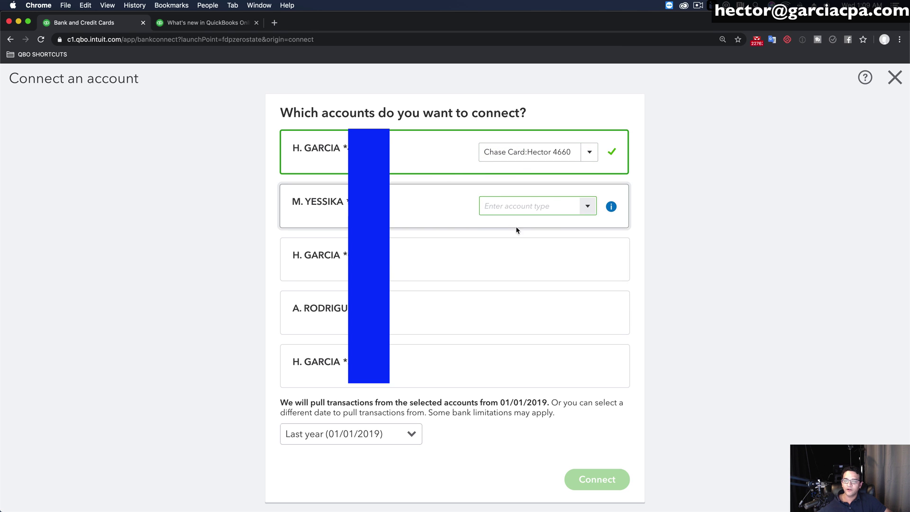
triple_click(528, 152)
text(MOYA 4485)
Set the second card's new account type to Credit Card
click(304, 156)
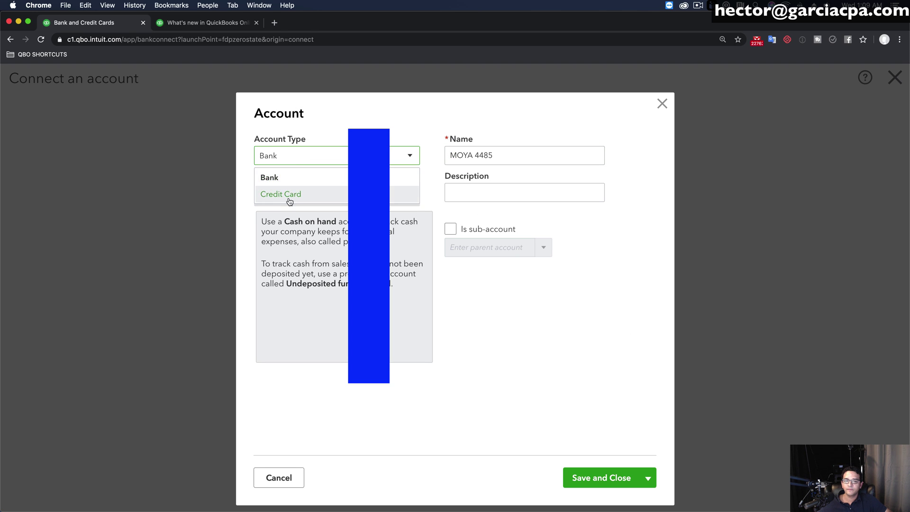
click(289, 201)
click(298, 155)
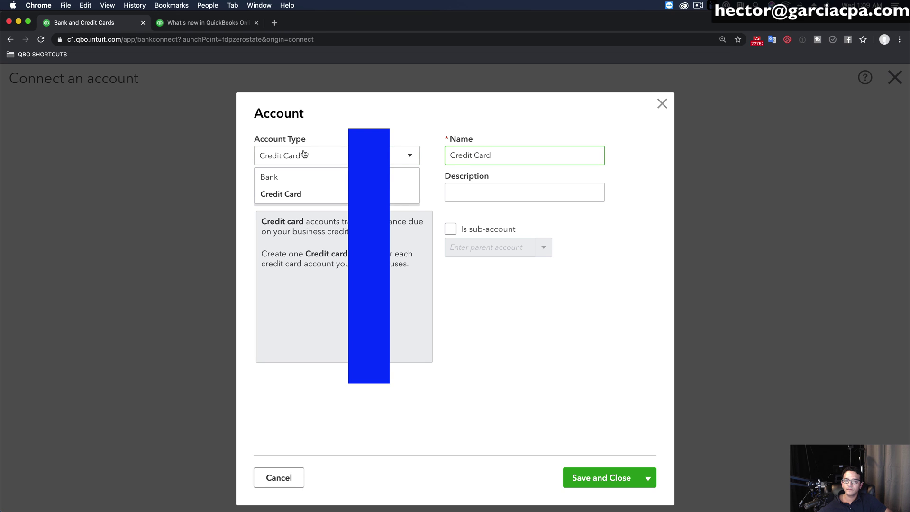
click(293, 194)
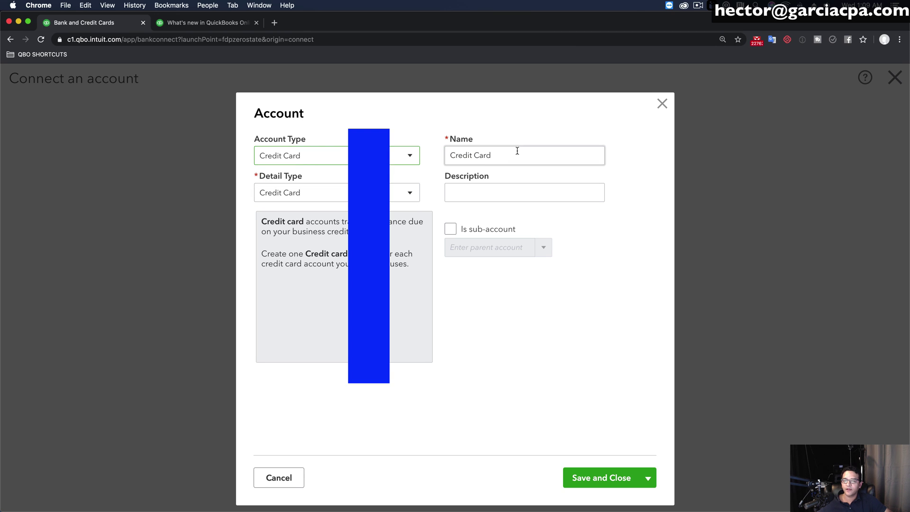
Name the second card's account with the cardholder's name and card digits, make it a sub-account of Chase Card, and save it
triple_click(523, 153)
text(YMOYA 5548)
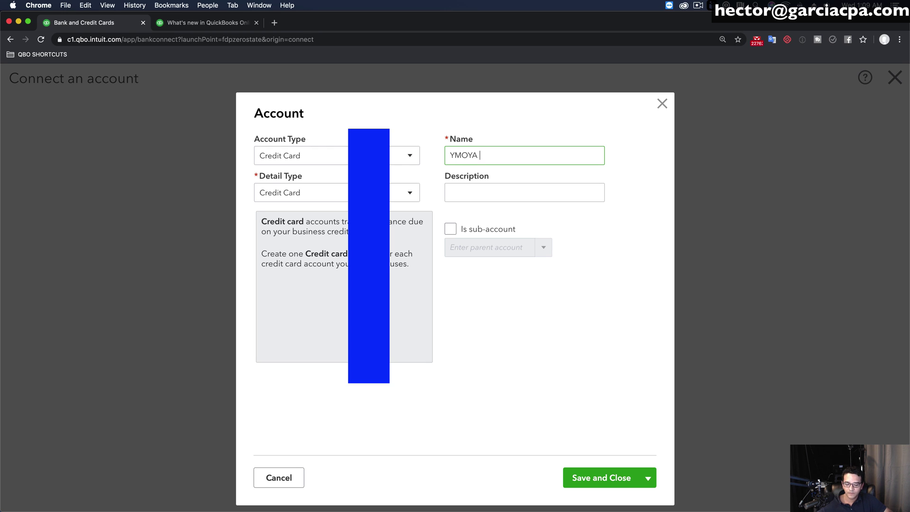
click(450, 230)
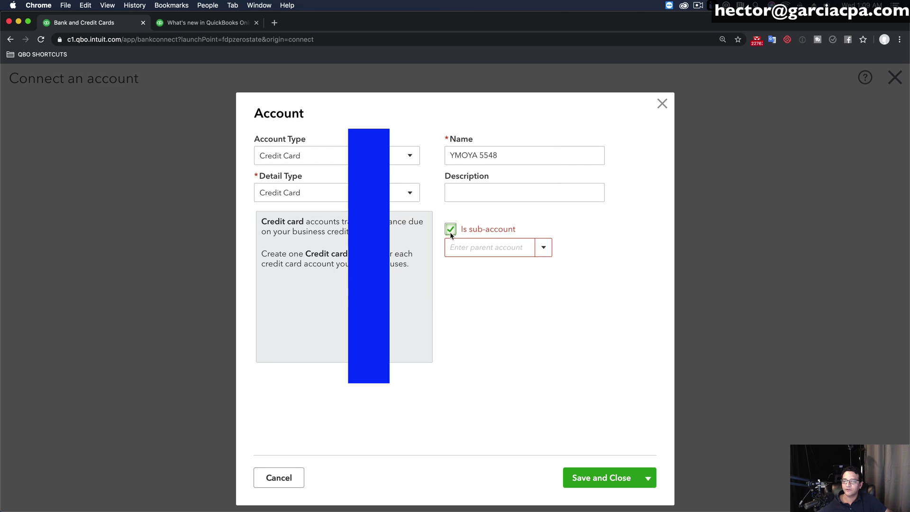
click(543, 247)
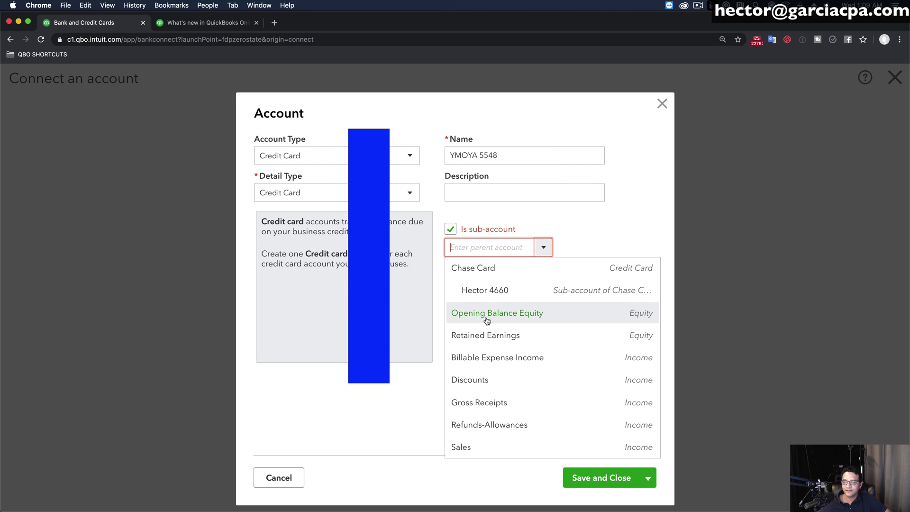
click(485, 269)
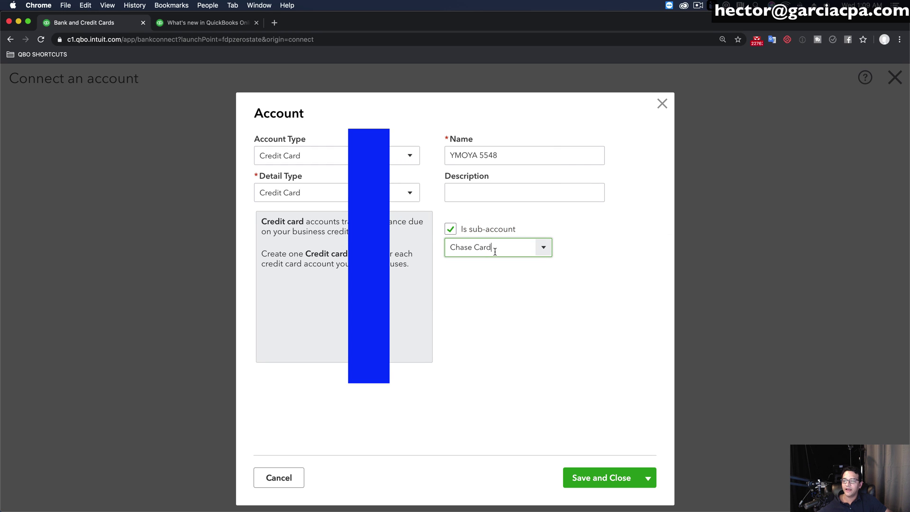
click(605, 479)
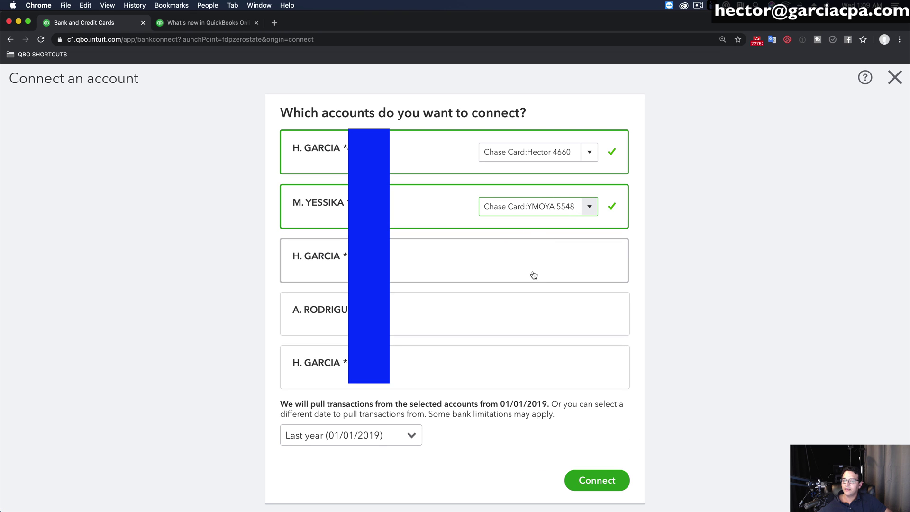
Start a new account for the third card and set its account type to Credit Card
click(588, 259)
click(589, 260)
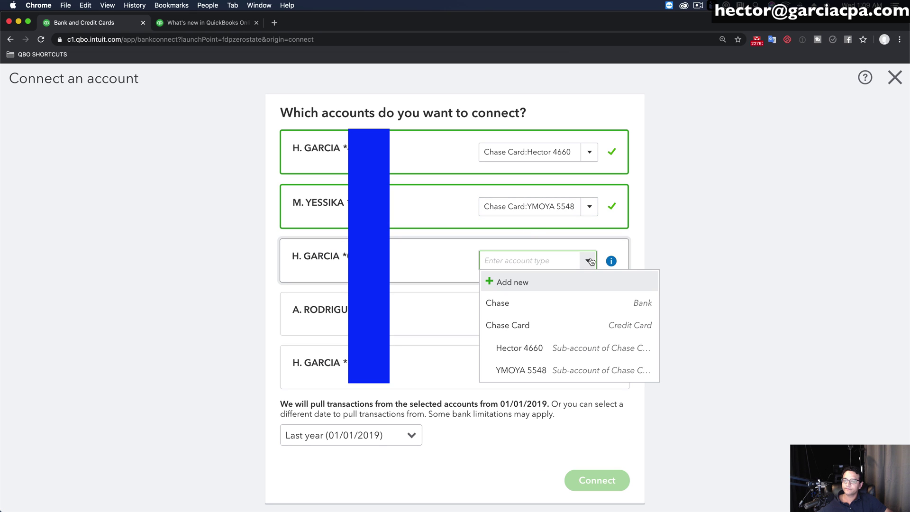
click(503, 283)
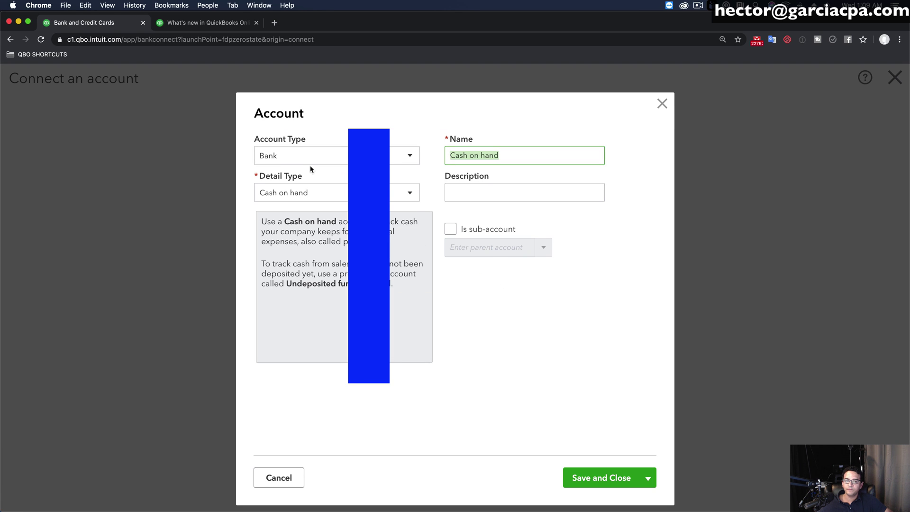
click(283, 161)
click(296, 197)
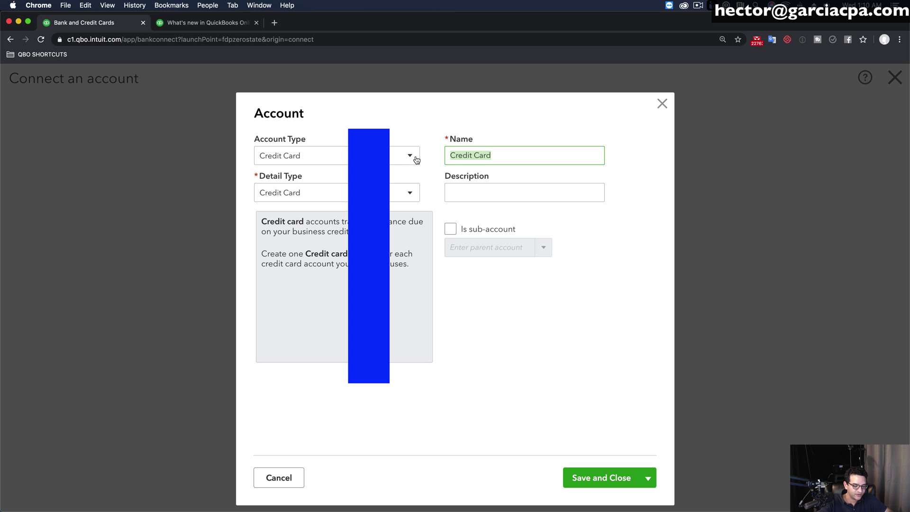
Name the third card's account with the cardholder's first name and card digits, and save it as a sub-account of Chase Card
text(HERBERT 4458)
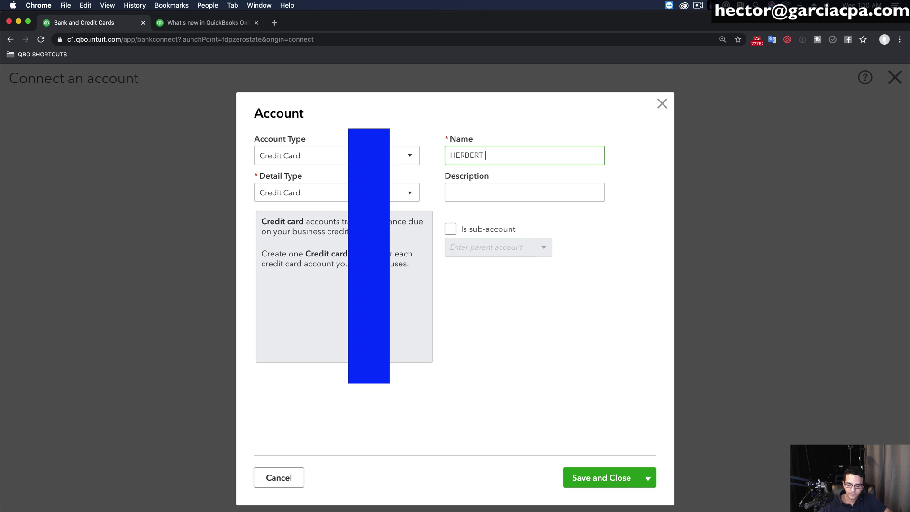
click(450, 229)
click(544, 249)
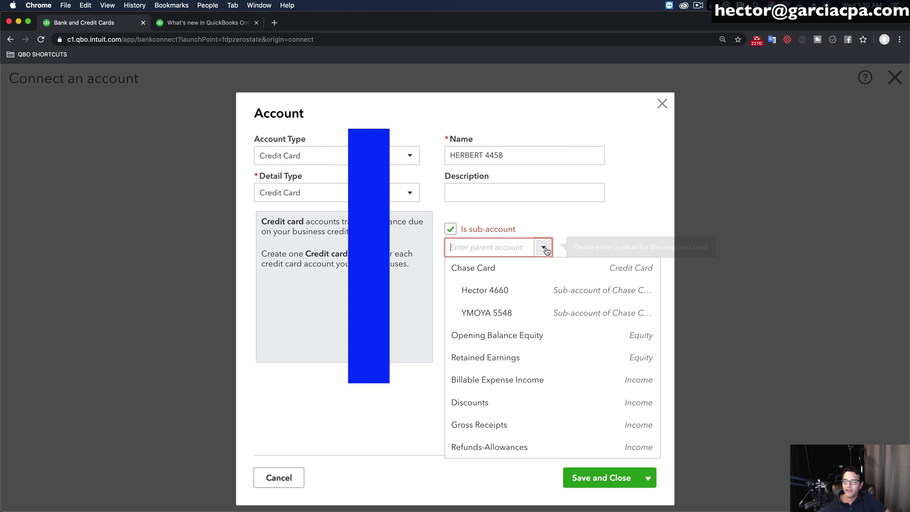
click(478, 269)
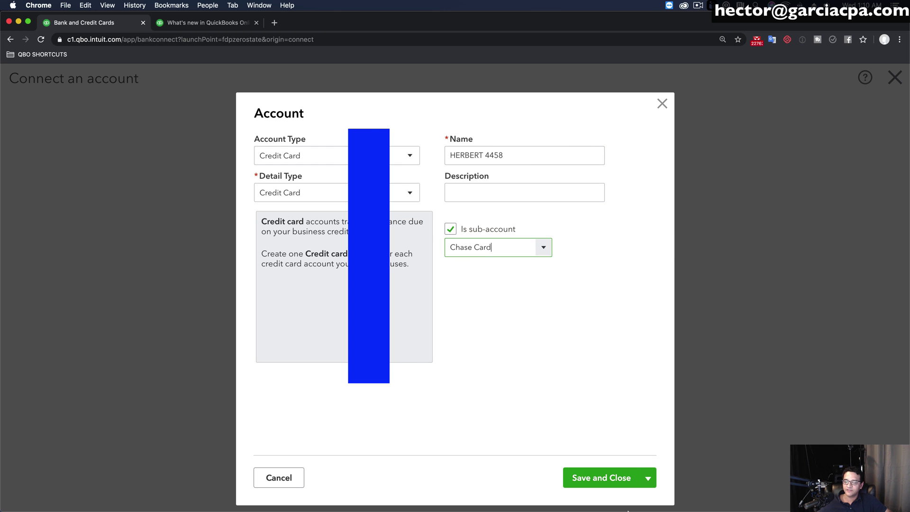
click(609, 479)
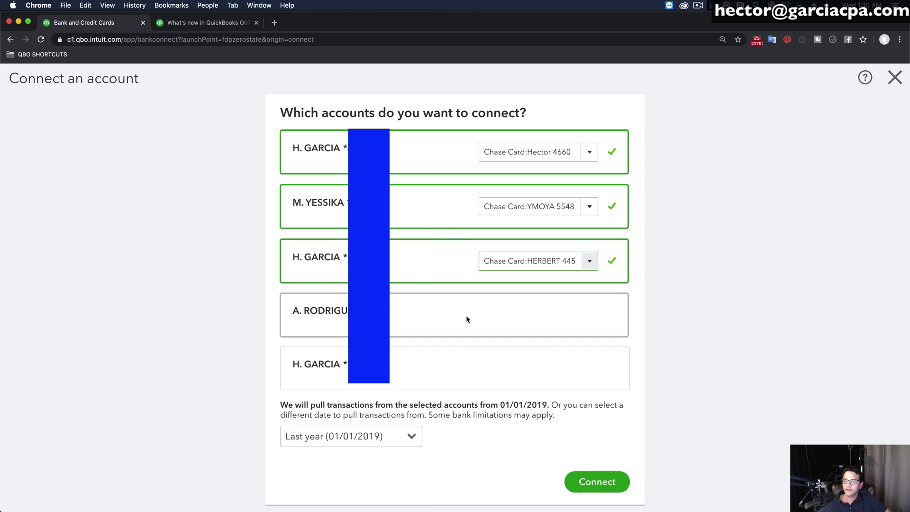
Start a new account for the fourth card and set its account type to Credit Card
click(589, 314)
click(537, 321)
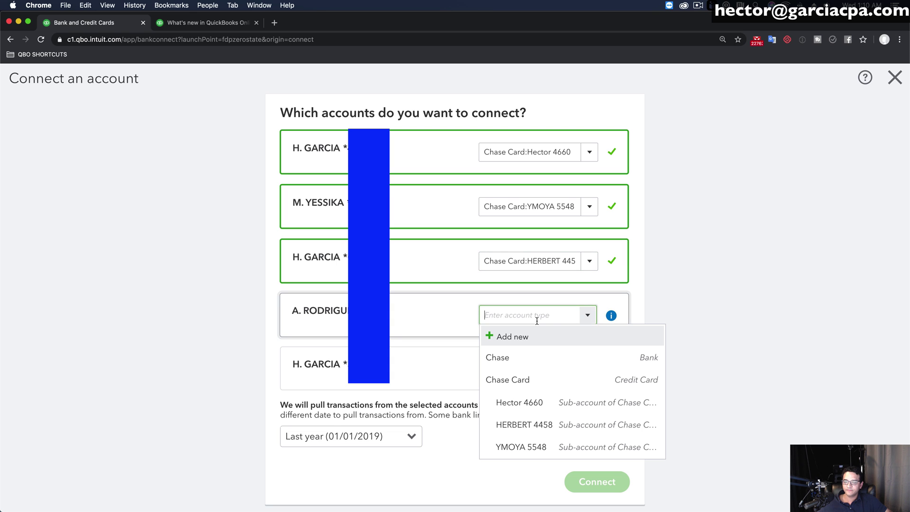
click(518, 336)
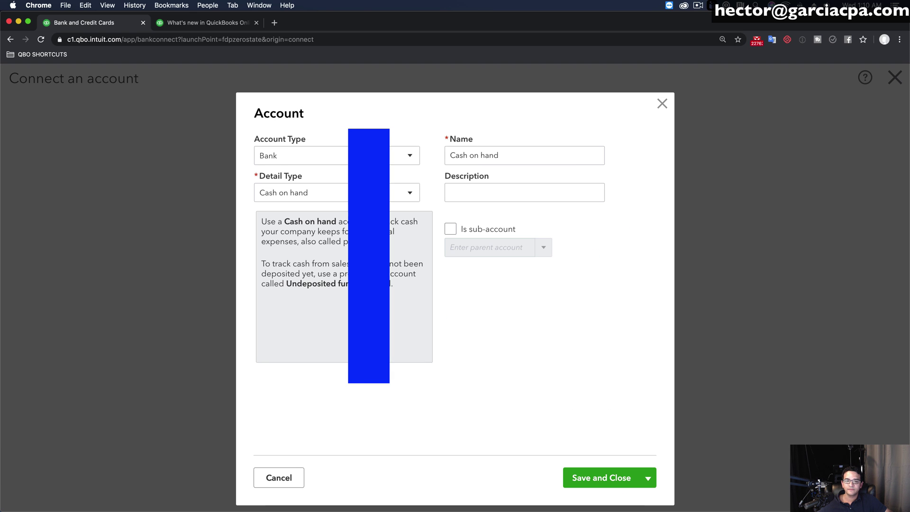
click(398, 156)
click(321, 197)
click(506, 162)
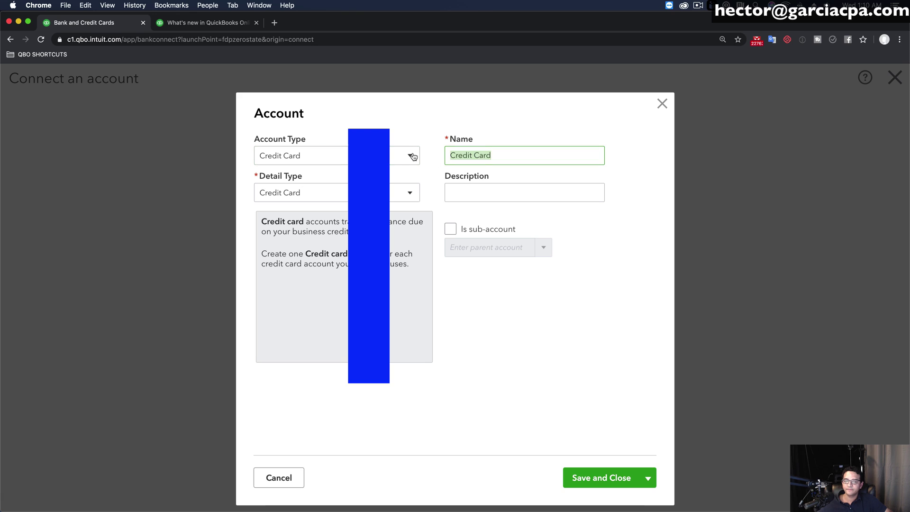
Name the fourth card's account with the cardholder's first name and card digits, and save it as a sub-account of Chase Card
text(ANDREA)
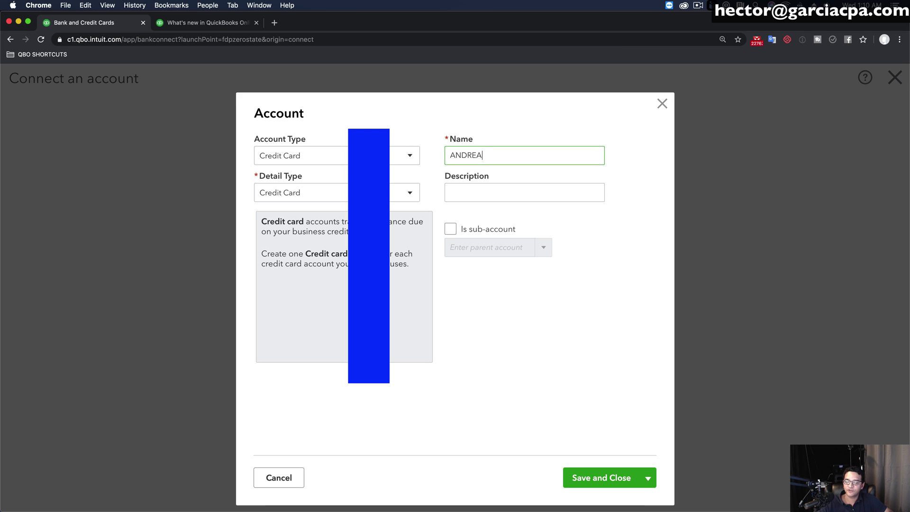
text( 4456)
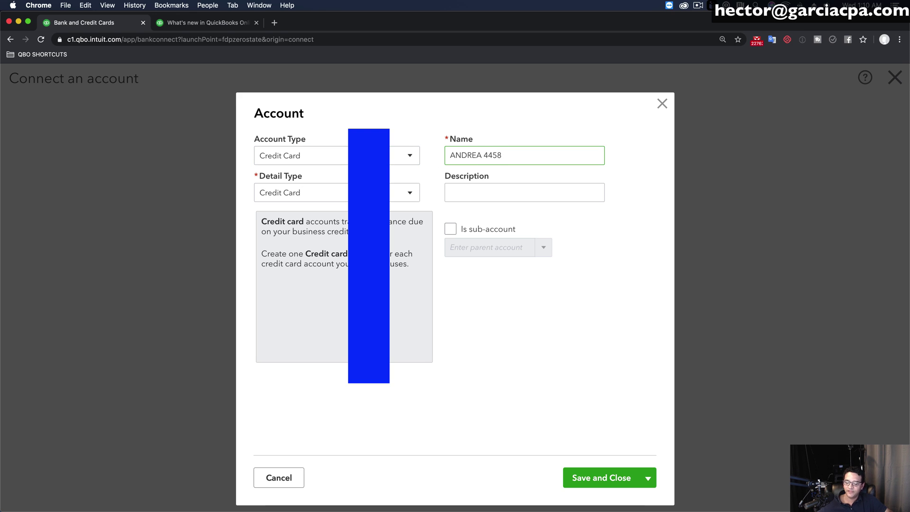
key(BackSpace)
text(7)
click(451, 229)
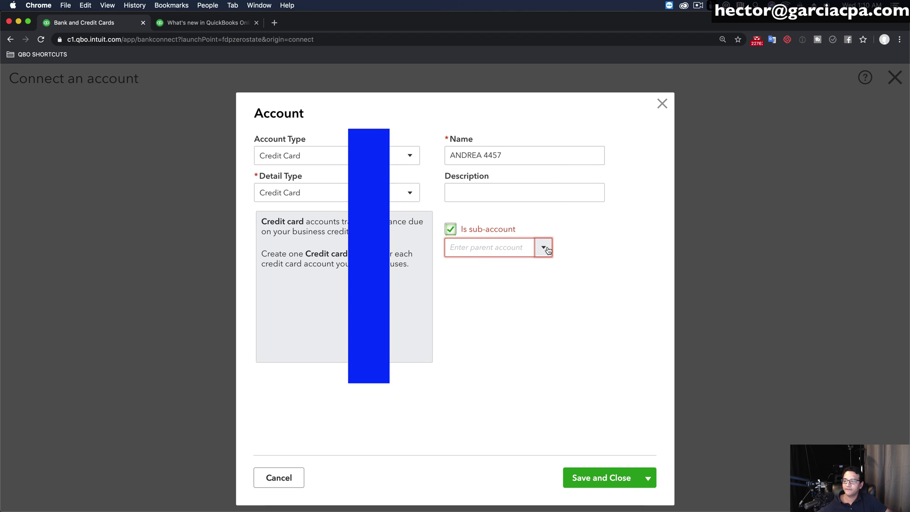
click(474, 268)
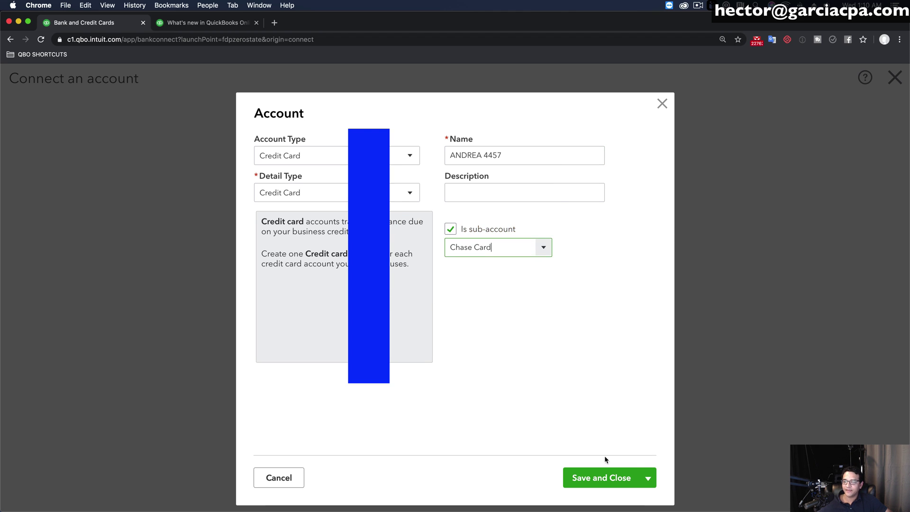
click(603, 478)
Start a new account for the fifth card and set its account type to Credit Card
click(531, 367)
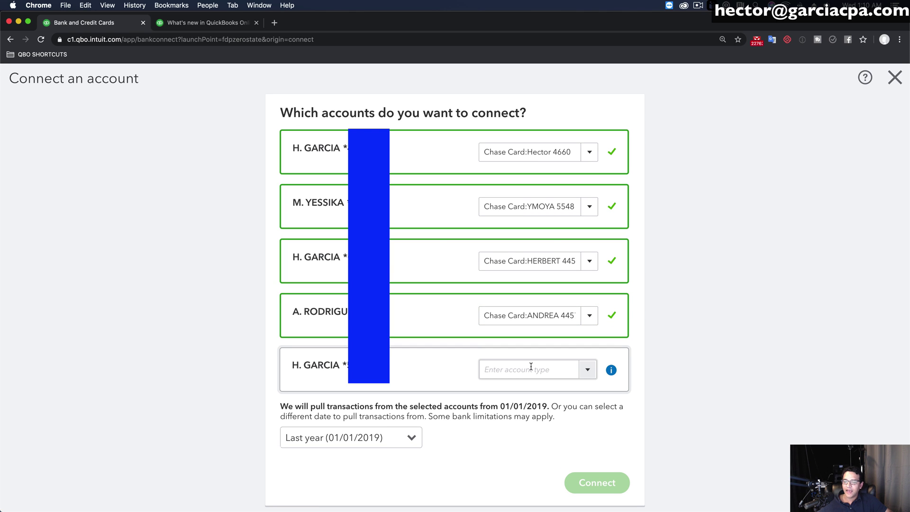
click(531, 370)
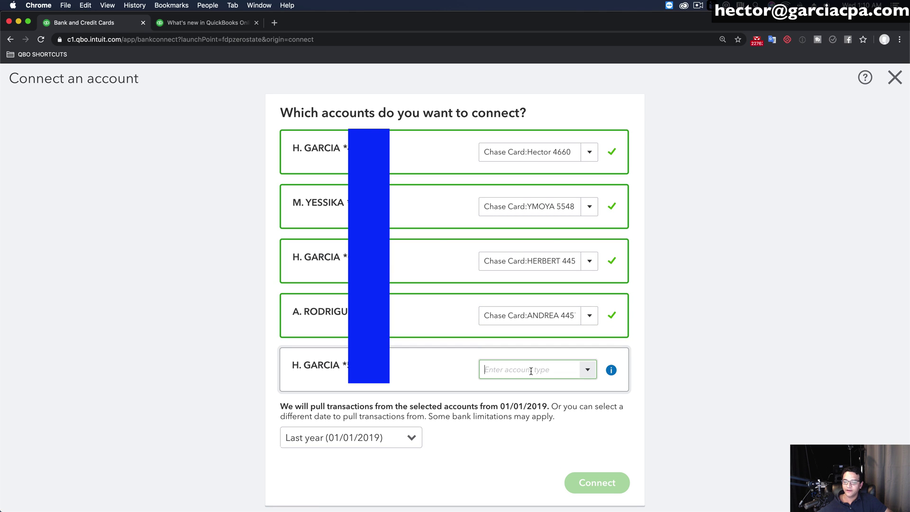
click(588, 370)
click(518, 214)
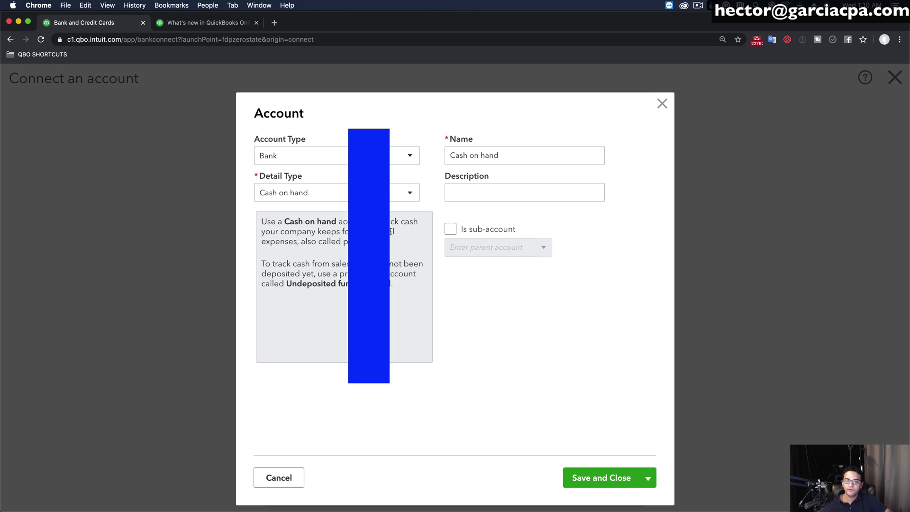
click(304, 159)
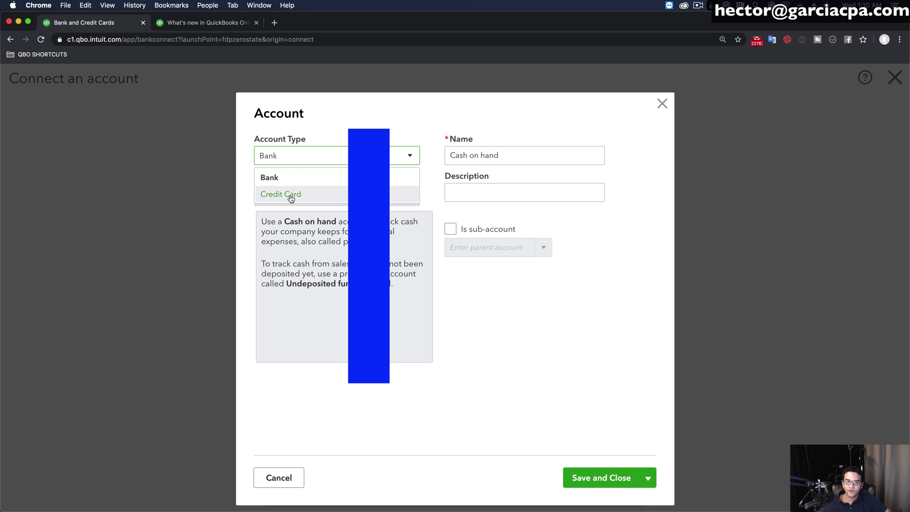
click(290, 194)
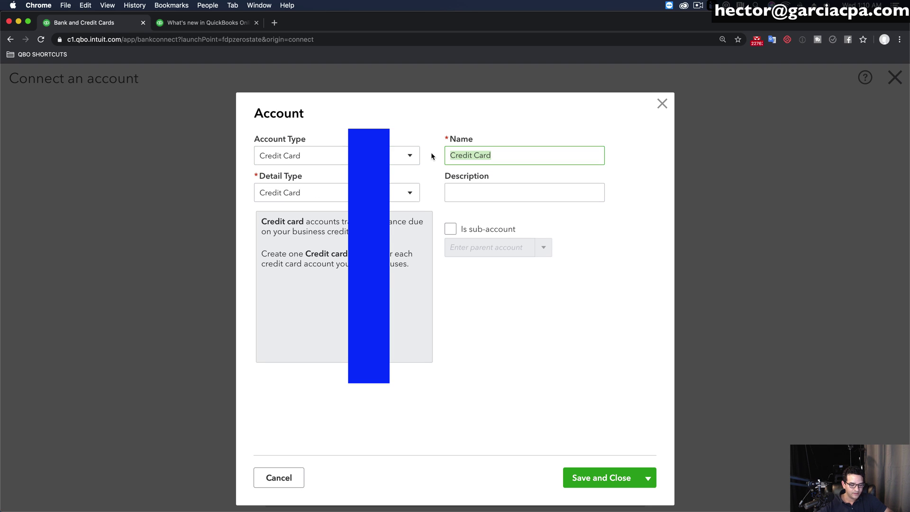
Name the fifth card's account with the cardholder's surname and card digits, and save it as a sub-account of Chase Card
text(GARCIA 8554)
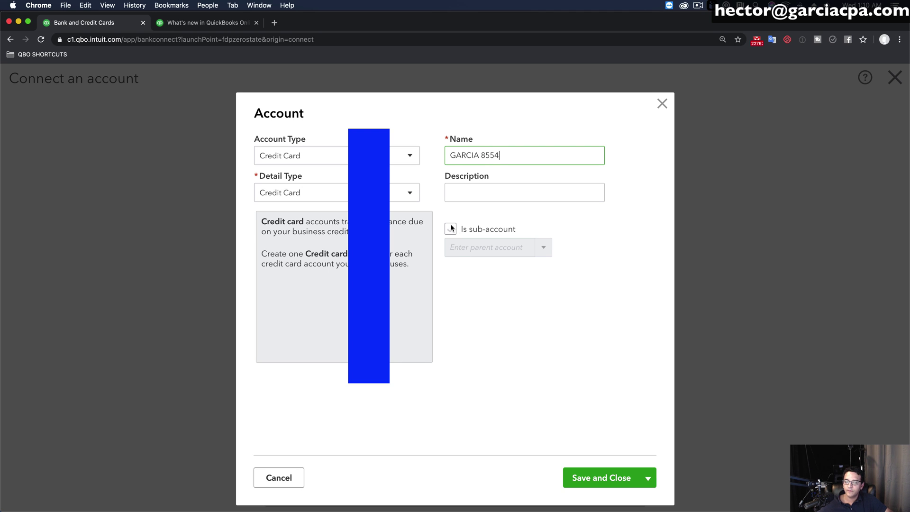
click(451, 229)
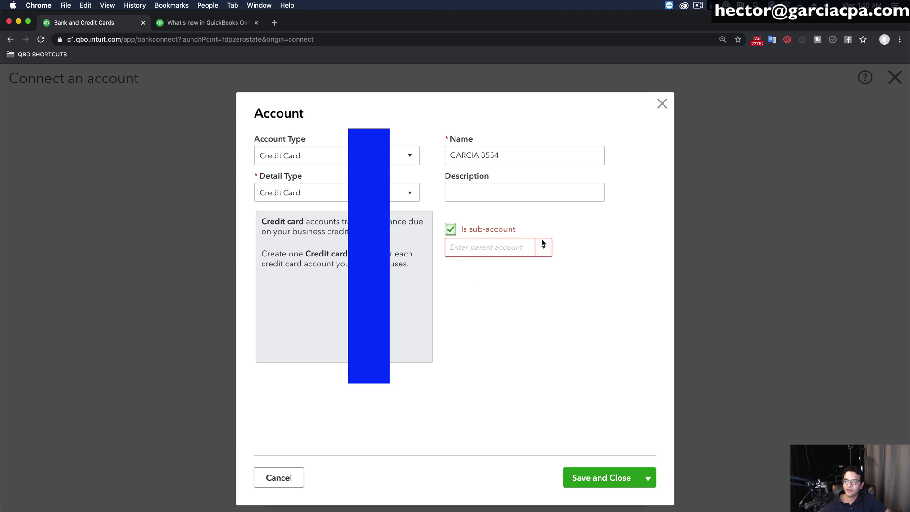
click(544, 247)
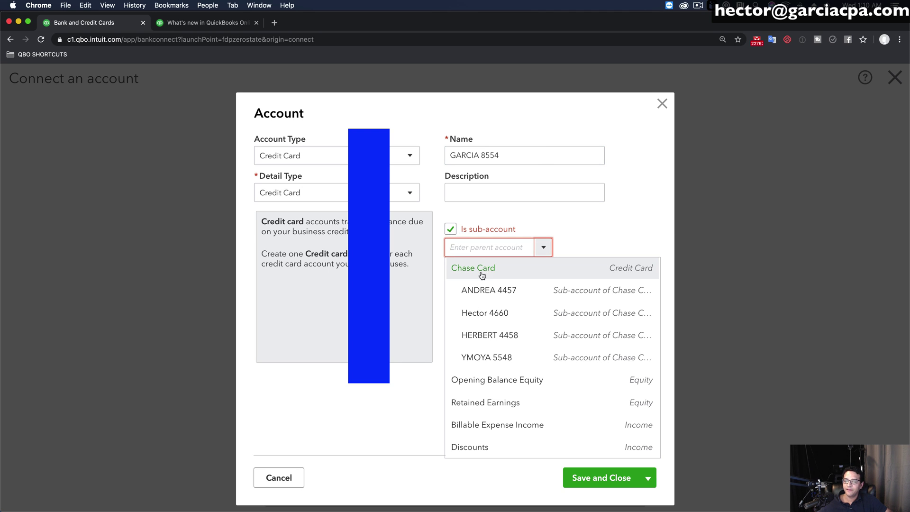
right_click(460, 268)
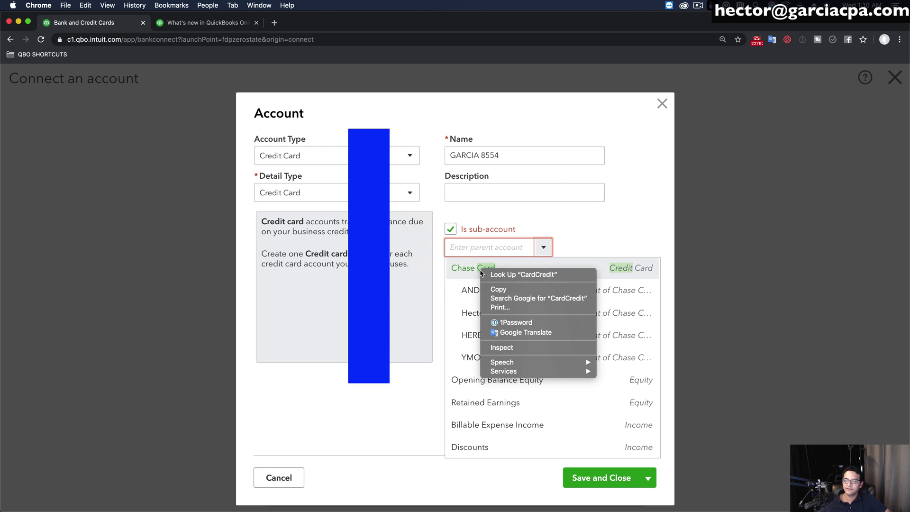
key(Escape)
click(459, 268)
click(606, 478)
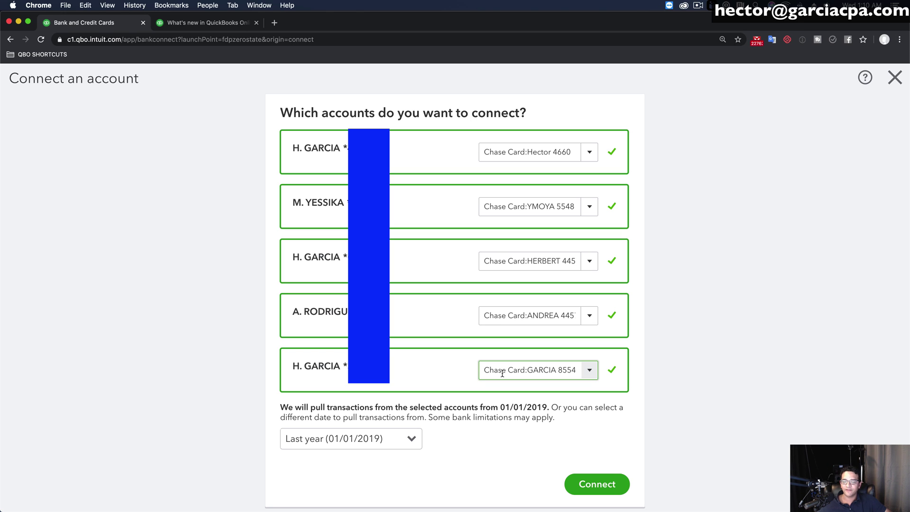
Open the transaction start-date choices and examine the previous balance and the period's opening date on the Chase Ink statement
click(411, 439)
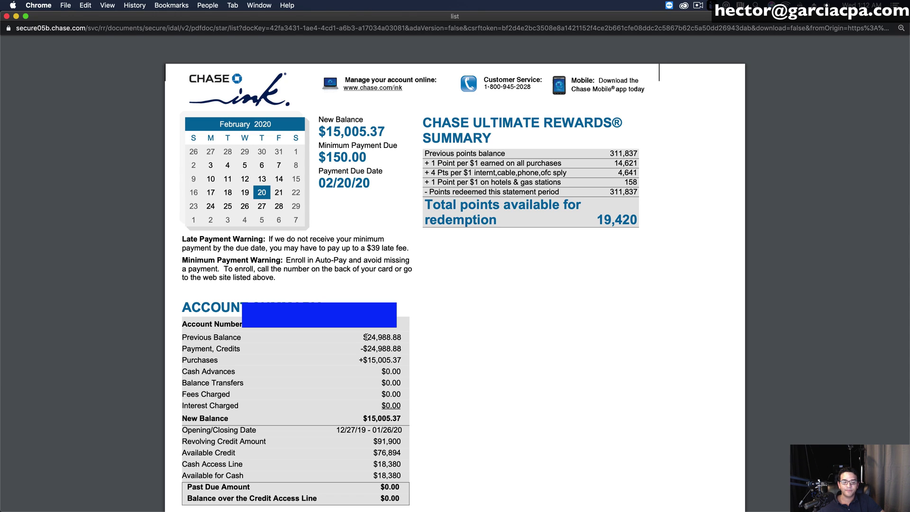
drag(364, 337, 403, 337)
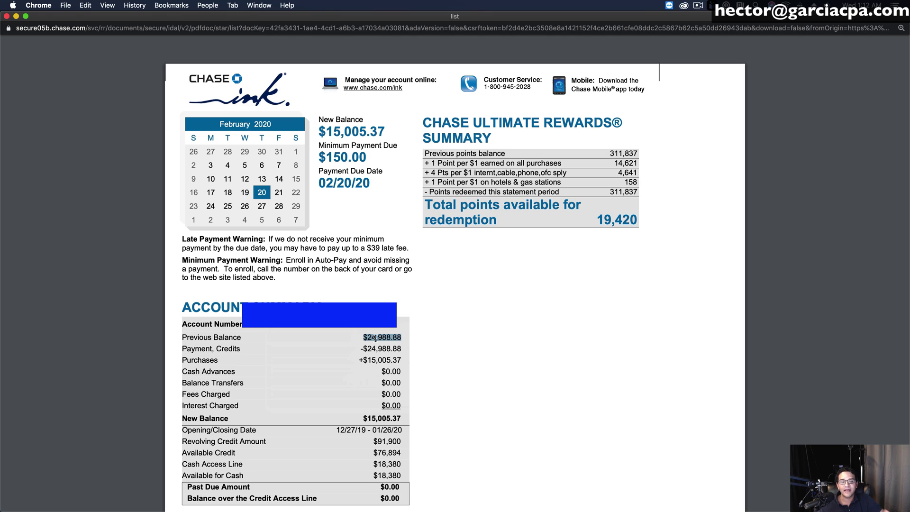
click(376, 339)
scroll(381, 342, down, 1)
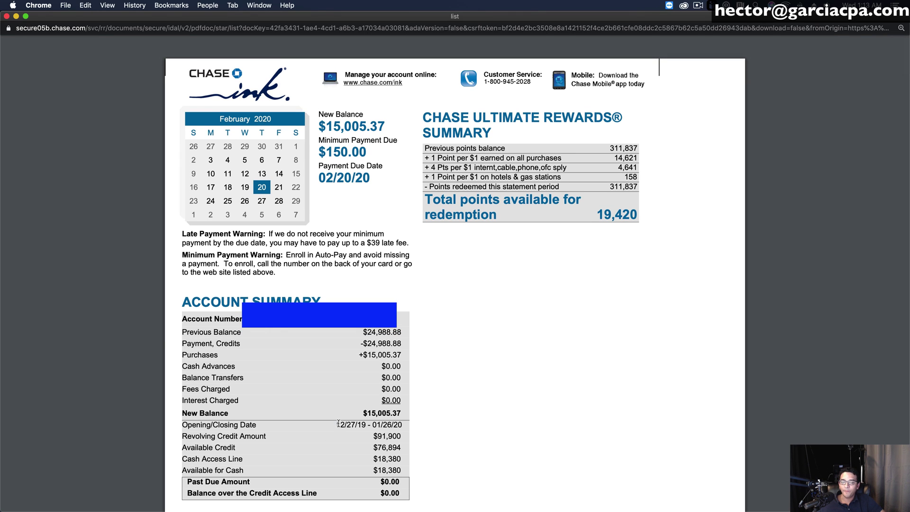
drag(338, 423, 365, 422)
scroll(354, 425, up, 5)
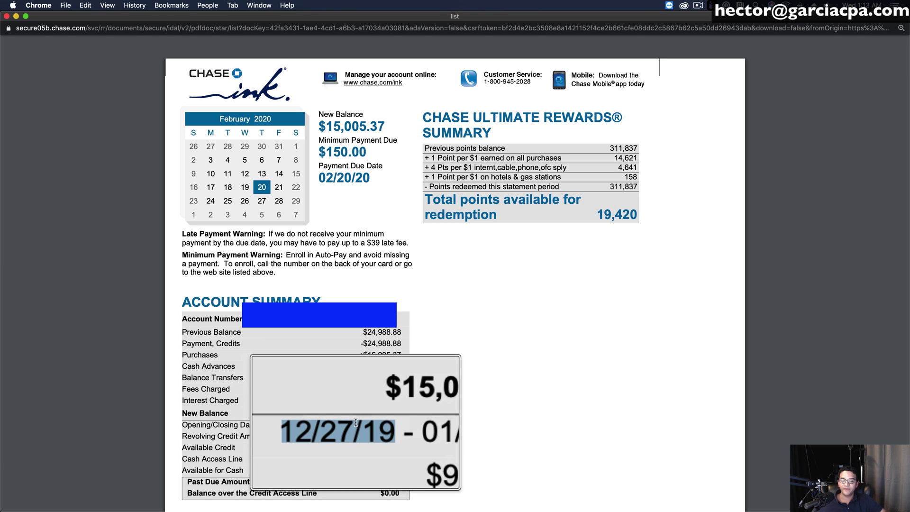
scroll(355, 423, down, 5)
click(355, 423)
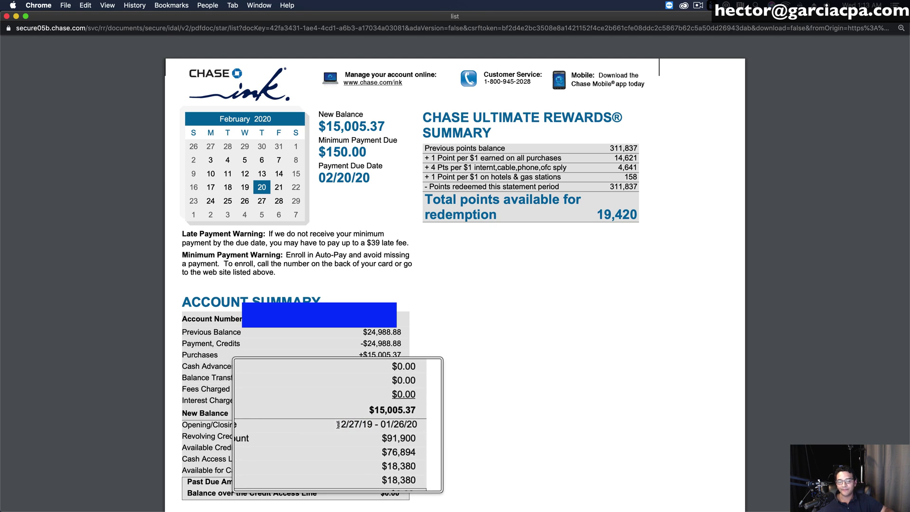
scroll(338, 425, up, 3)
scroll(346, 424, down, 4)
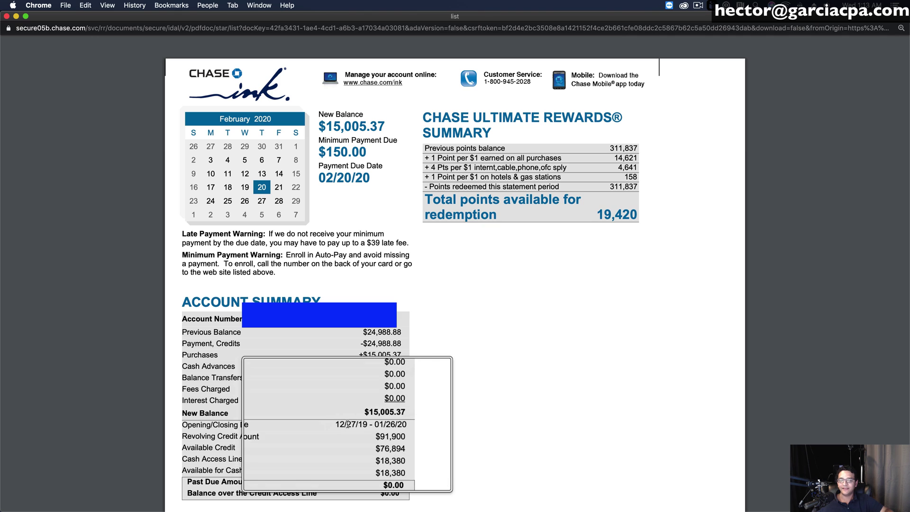
Leave the Chase statement and set the custom transaction start date to 12/27/2019
scroll(348, 424, down, 2)
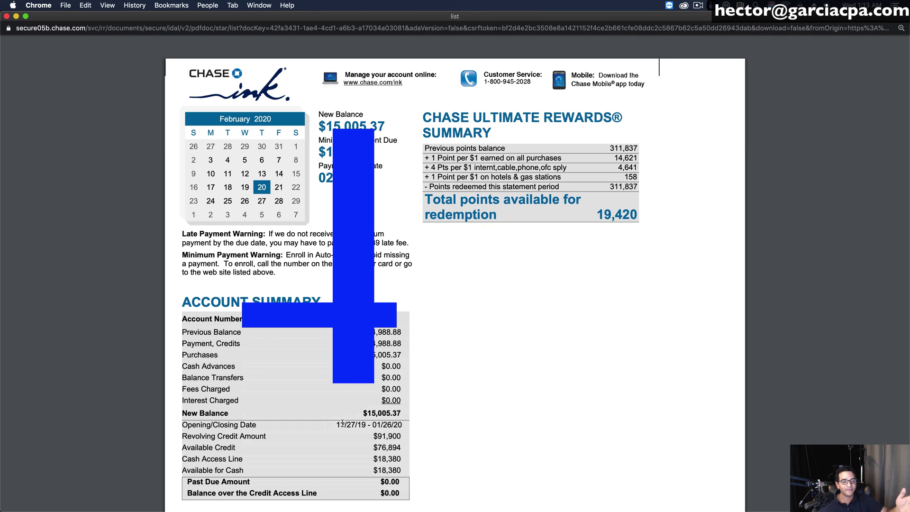
key(super+w)
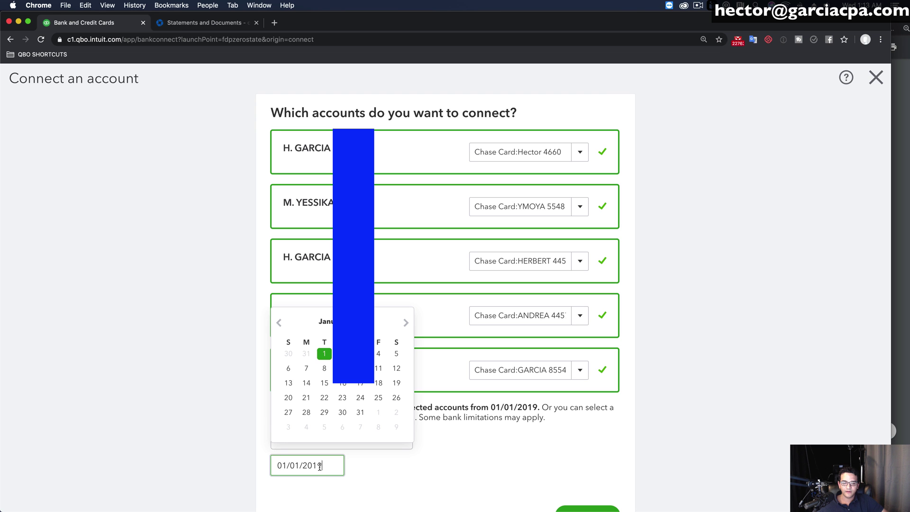
drag(320, 466, 260, 471)
text(12/2)
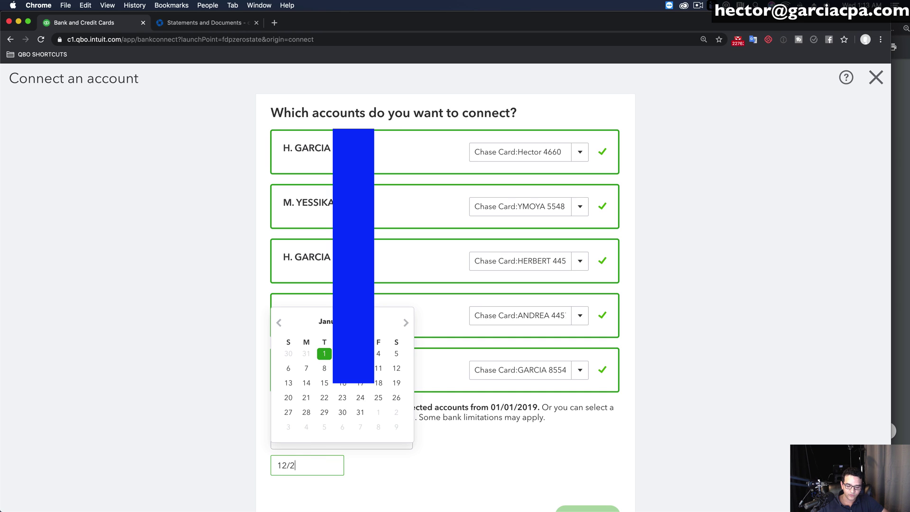
text(7/2019)
key(Tab)
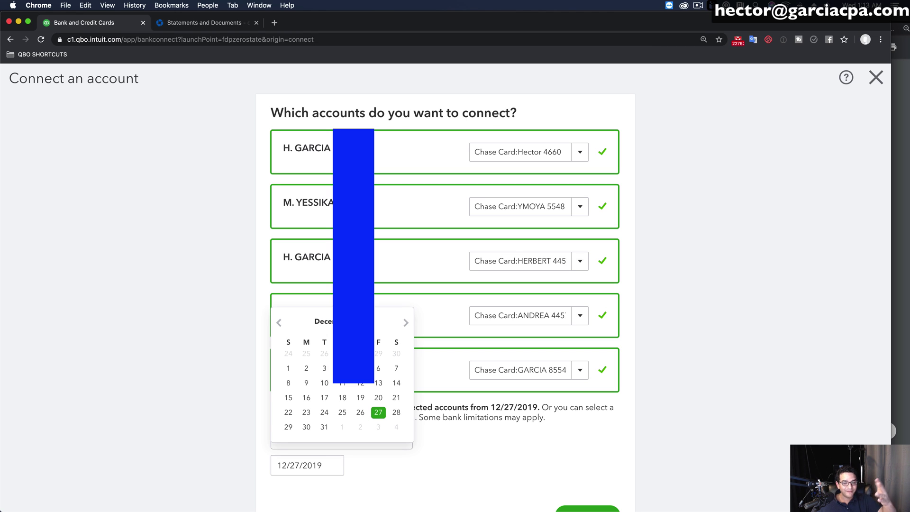
Browse the start-date calendar back through earlier months and examine how far back dates can be chosen, keeping the entered date
click(279, 323)
click(279, 323)
click(280, 323)
click(279, 323)
click(279, 323)
click(279, 323)
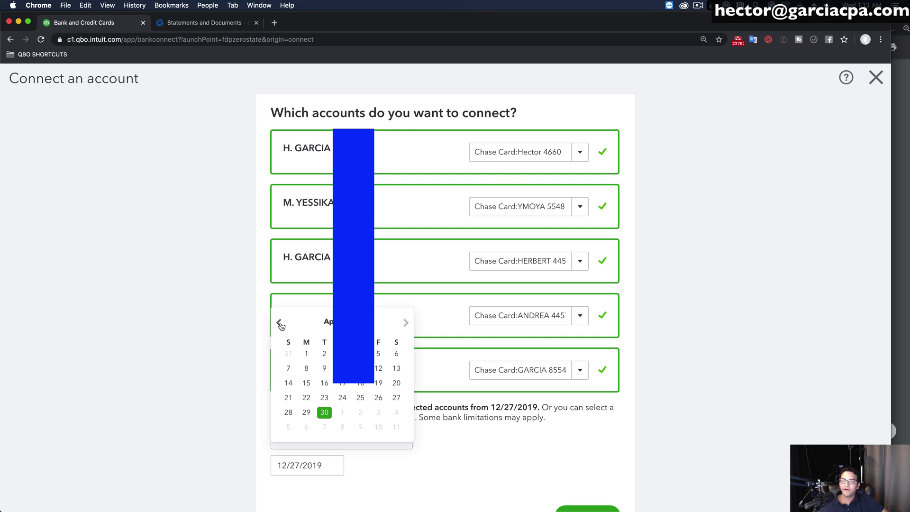
click(279, 323)
click(279, 323)
click(280, 323)
click(279, 323)
click(280, 323)
click(279, 323)
click(280, 323)
click(280, 323)
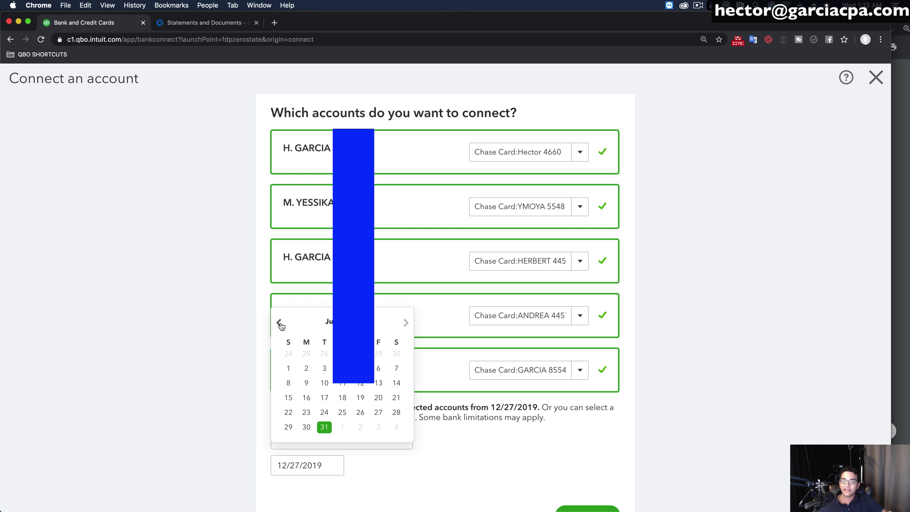
click(279, 324)
click(280, 324)
click(280, 323)
click(280, 323)
click(279, 323)
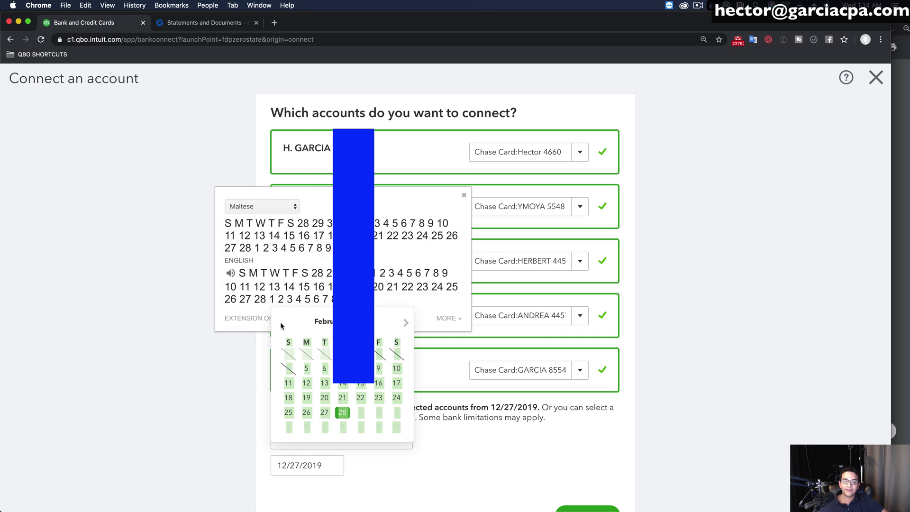
click(465, 197)
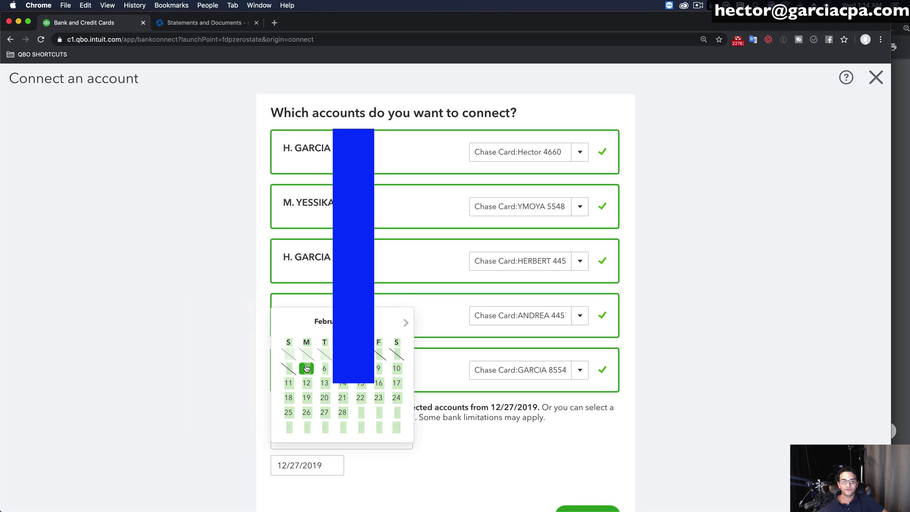
drag(319, 323, 378, 330)
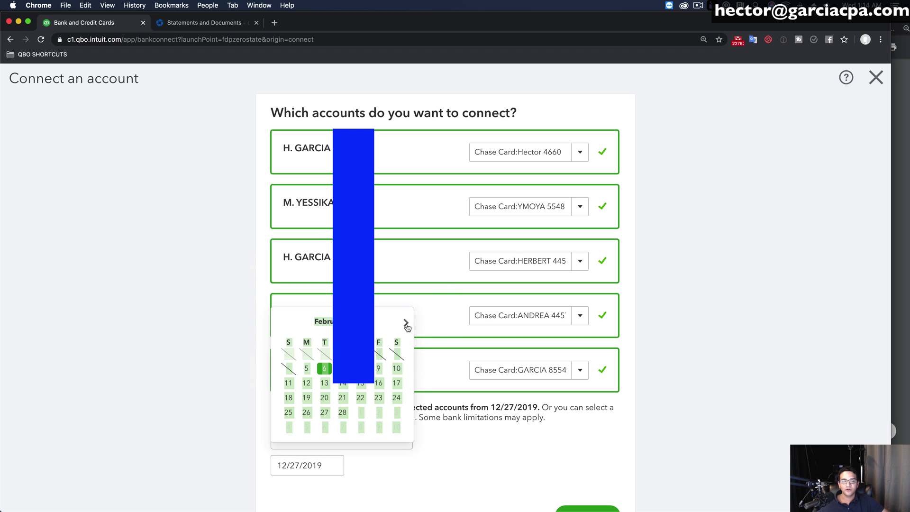
click(328, 466)
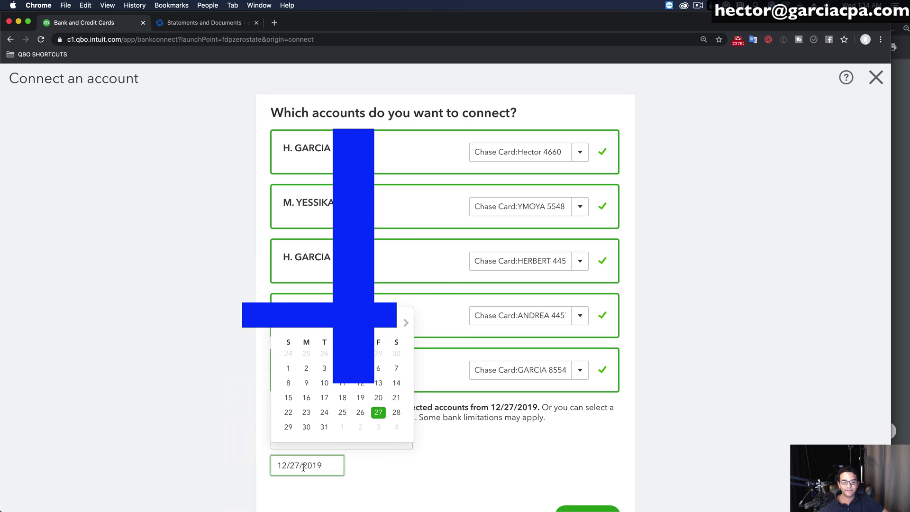
Return to the Chase Ink statement and examine the opening date of its statement period
click(219, 113)
key(super+grave)
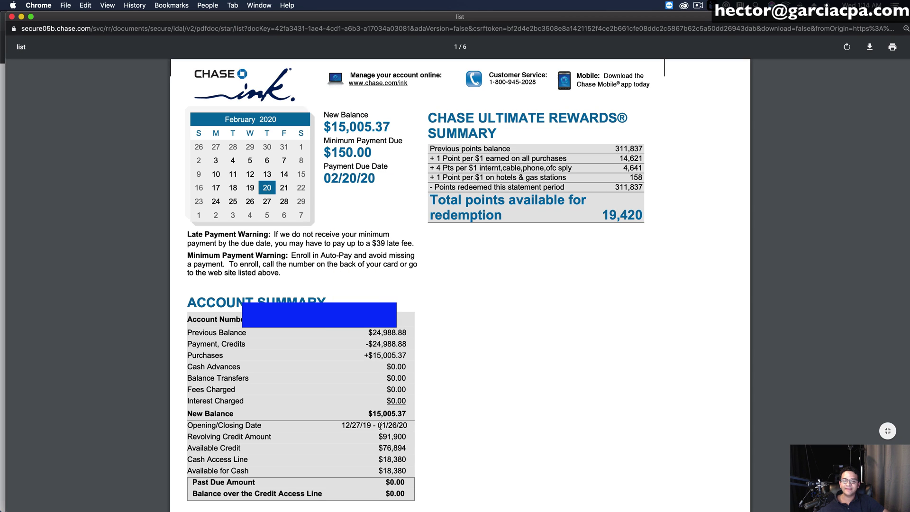
mouse_move(380, 426)
mouse_down()
mouse_move(398, 426)
mouse_move(351, 425)
mouse_move(372, 425)
mouse_up()
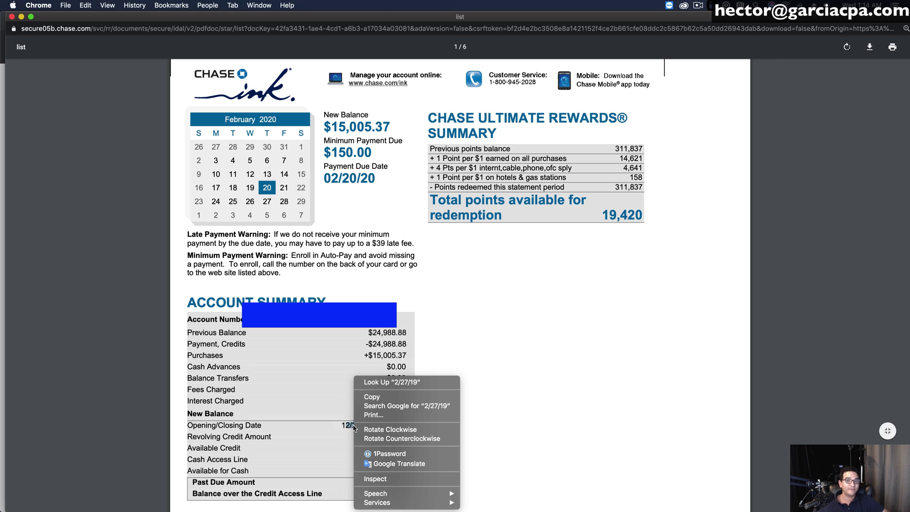
click(317, 426)
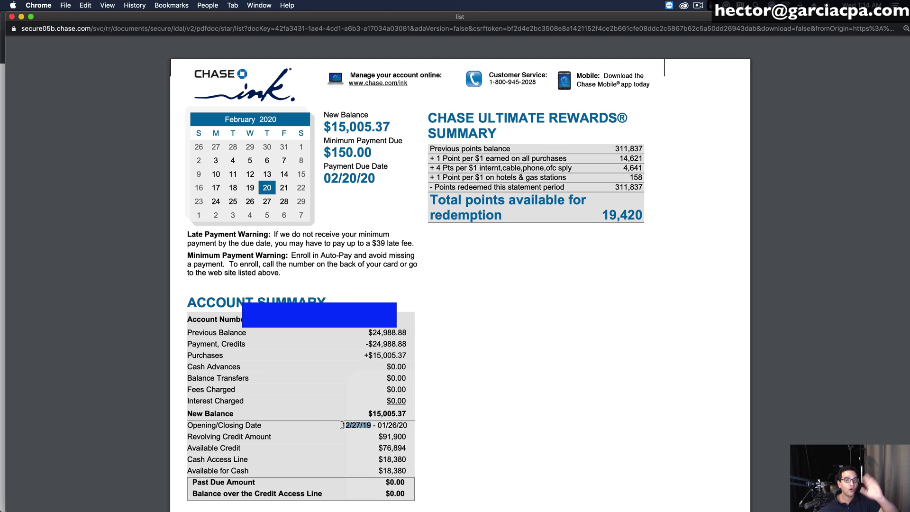
Close the Chase statement pages and connect the five credit cards with transactions pulled from the chosen start date
click(22, 85)
click(2, 69)
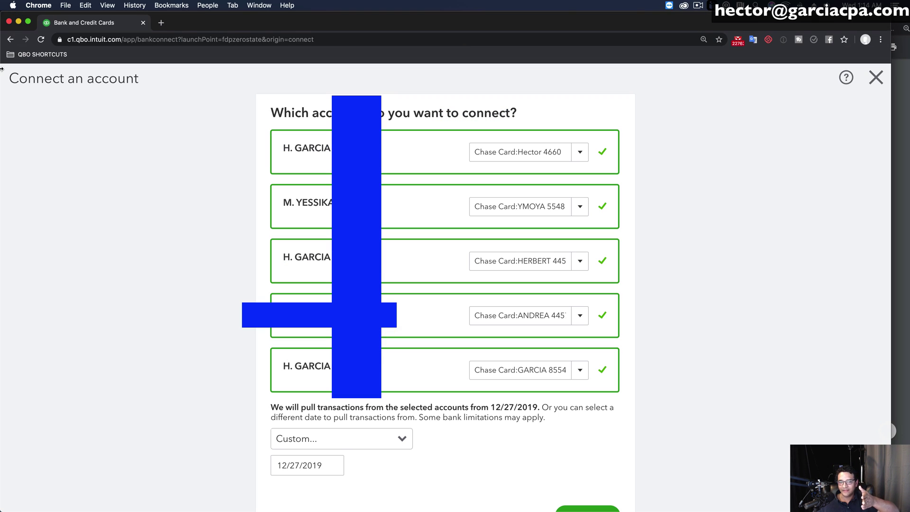
scroll(639, 411, down, 3)
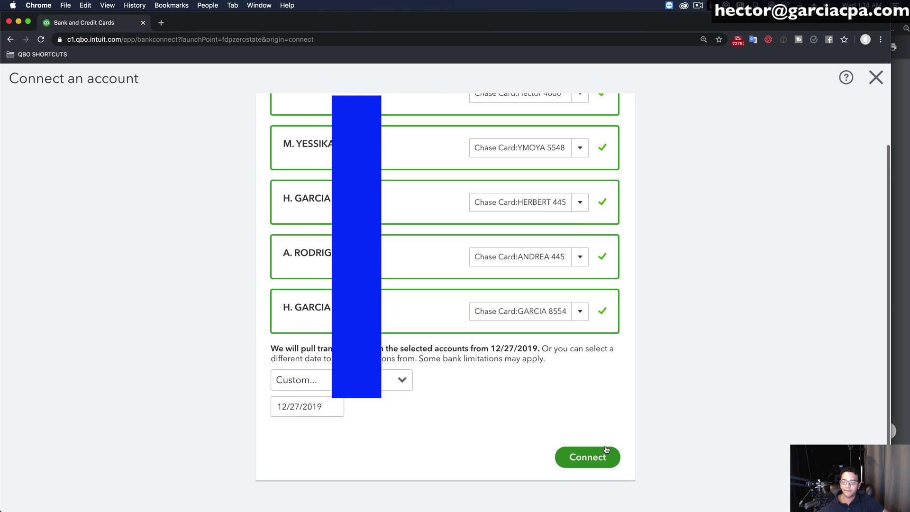
click(598, 455)
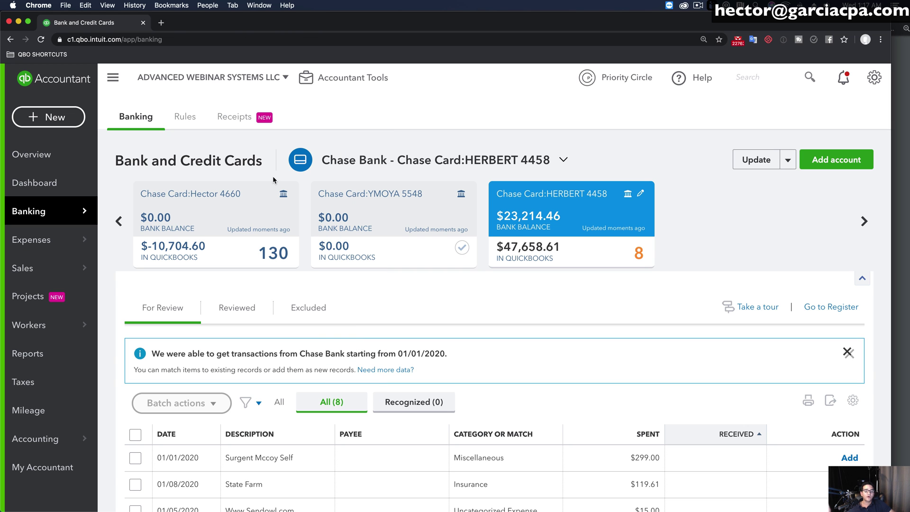
Examine the downloaded transactions and earliest dates in the feeds of the fifth, first, second and third connected Chase cards
click(119, 221)
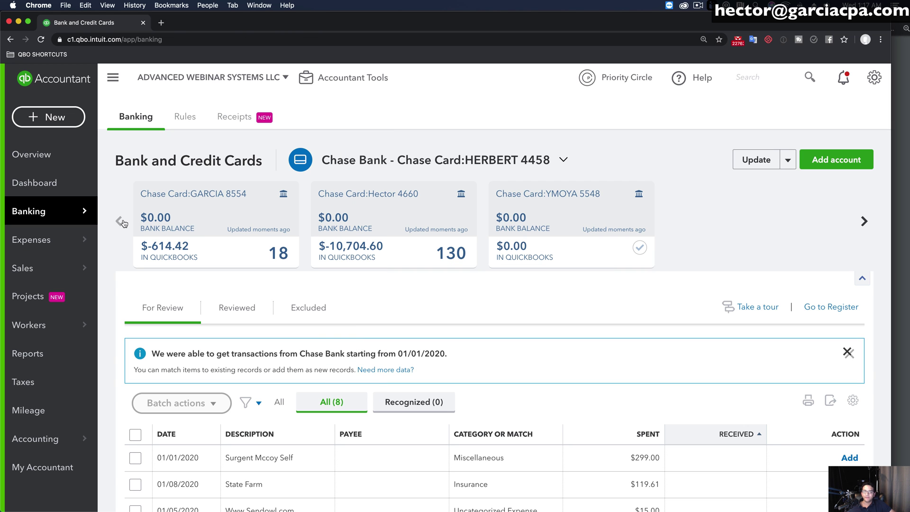
click(196, 214)
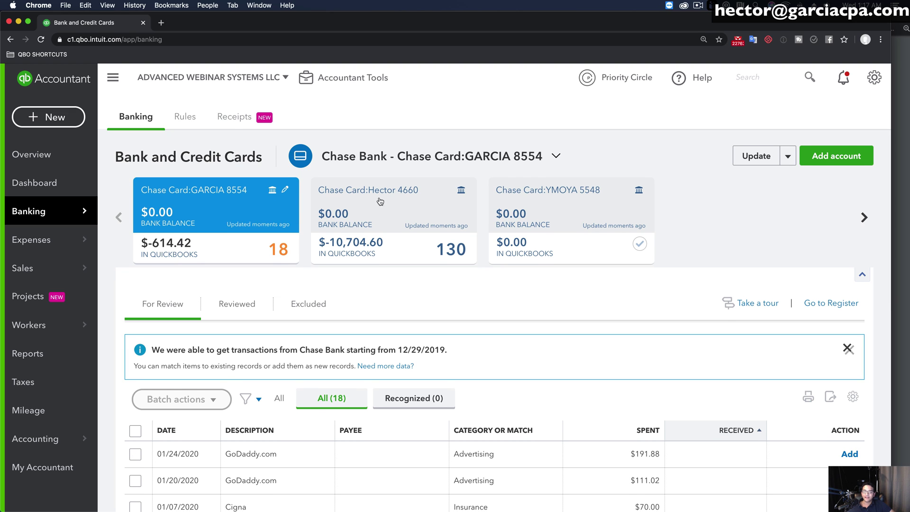
click(379, 201)
scroll(314, 474, down, 5)
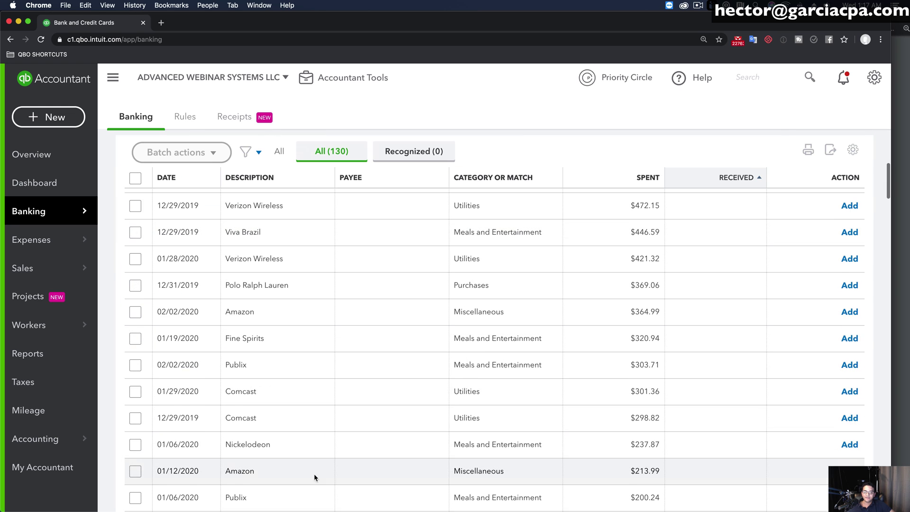
scroll(470, 384, up, 5)
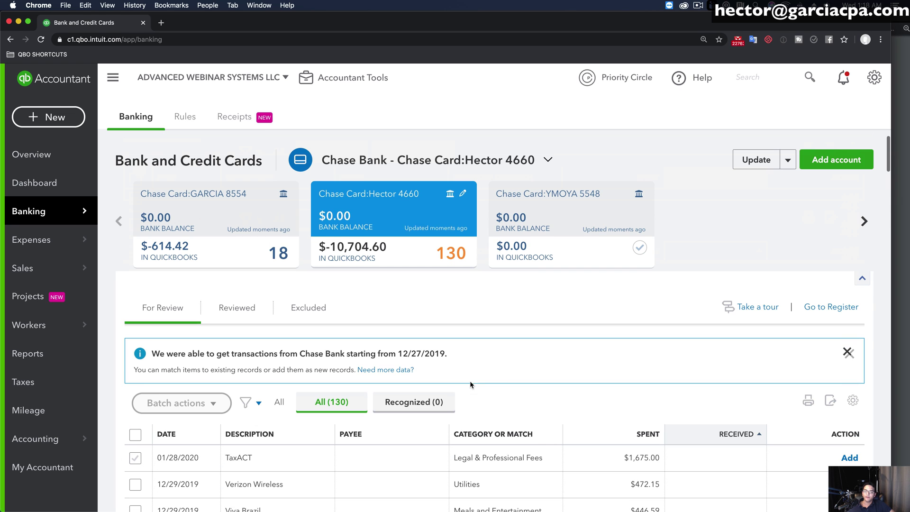
click(569, 194)
click(863, 222)
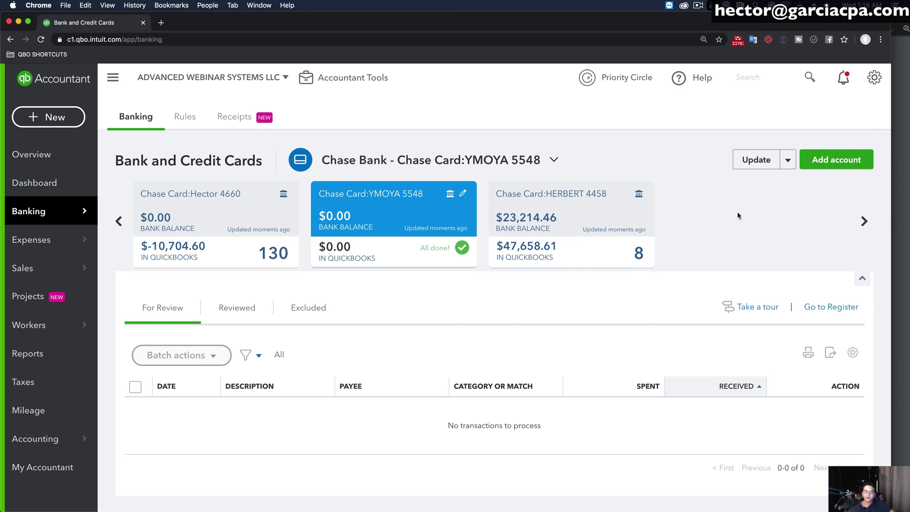
click(489, 230)
scroll(388, 412, down, 4)
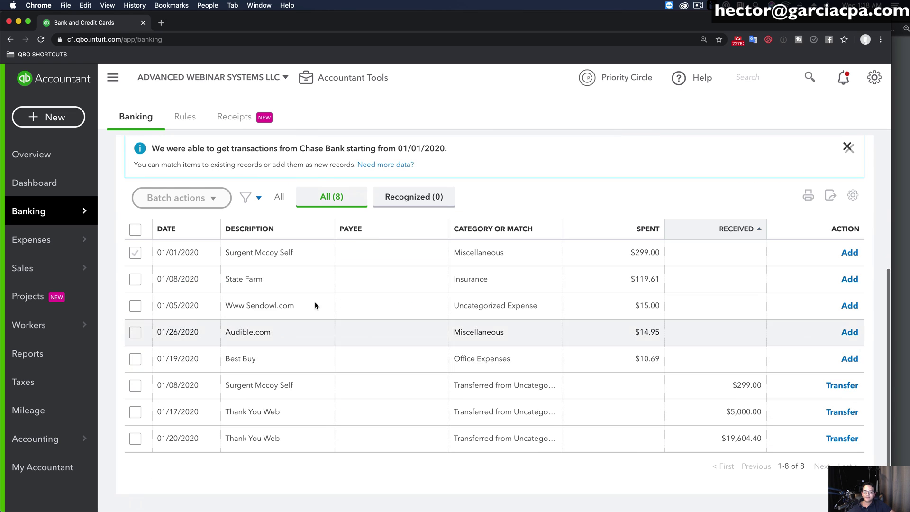
scroll(351, 417, up, 4)
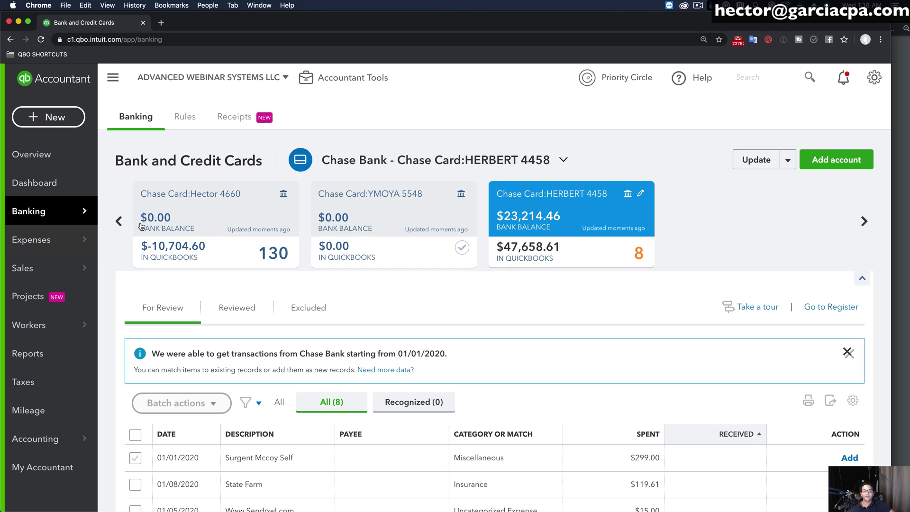
Sort the fifth card's transactions for review by Received and check them for payments
click(120, 221)
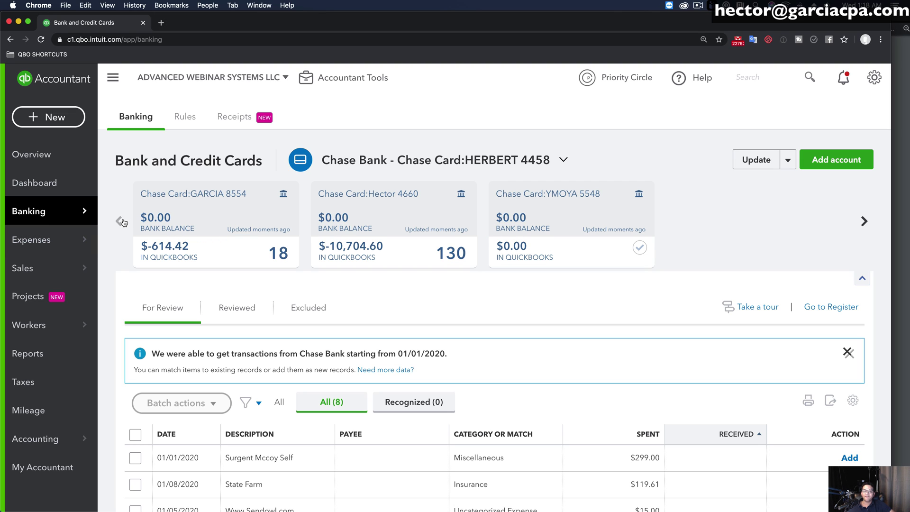
click(223, 211)
scroll(743, 301, down, 2)
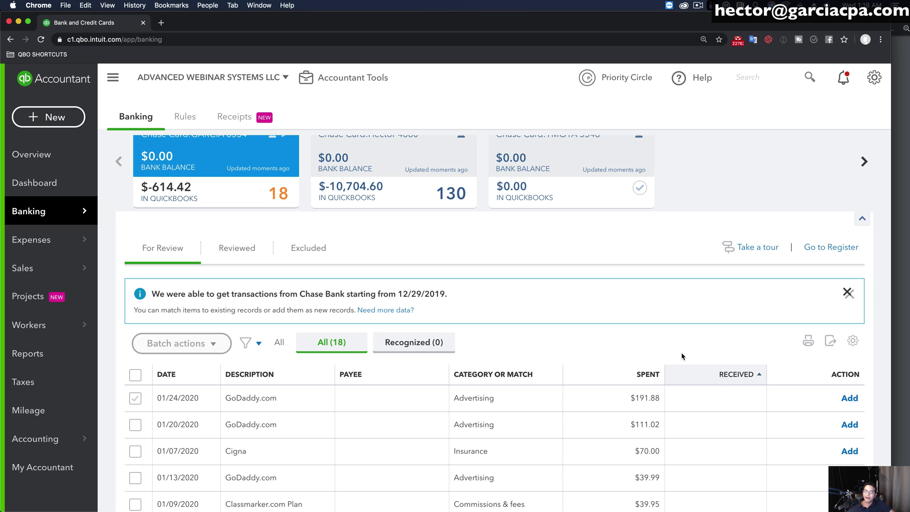
scroll(681, 351, down, 3)
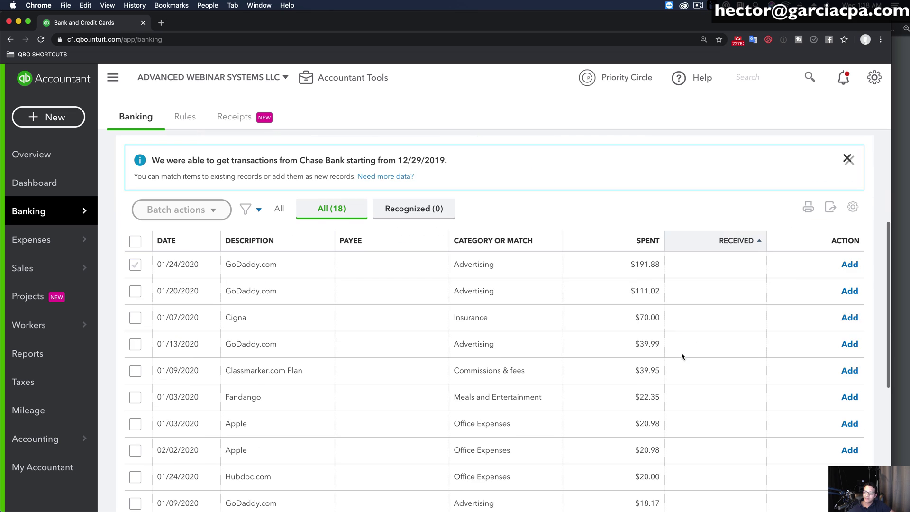
click(732, 243)
click(725, 433)
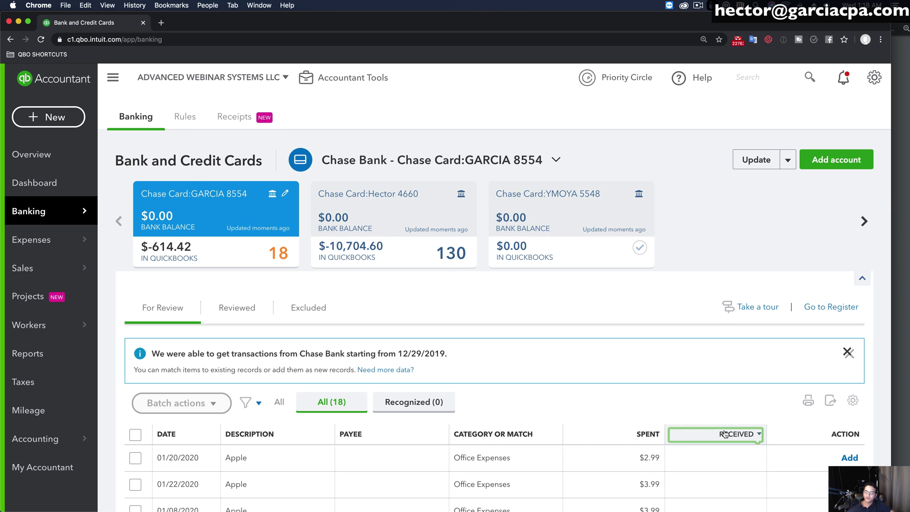
scroll(715, 419, down, 2)
scroll(370, 215, up, 2)
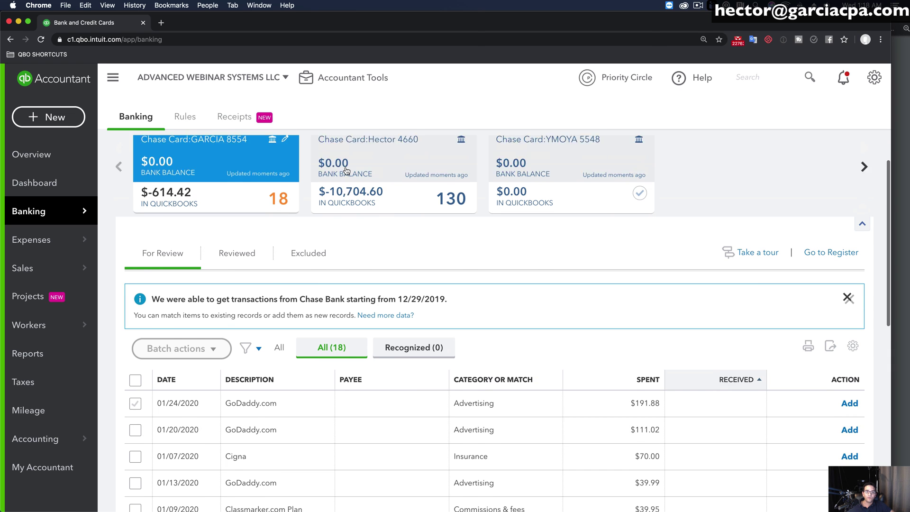
Check the first, second and third cards' feeds for received amounts, and examine the payments and credits on the third card
click(370, 215)
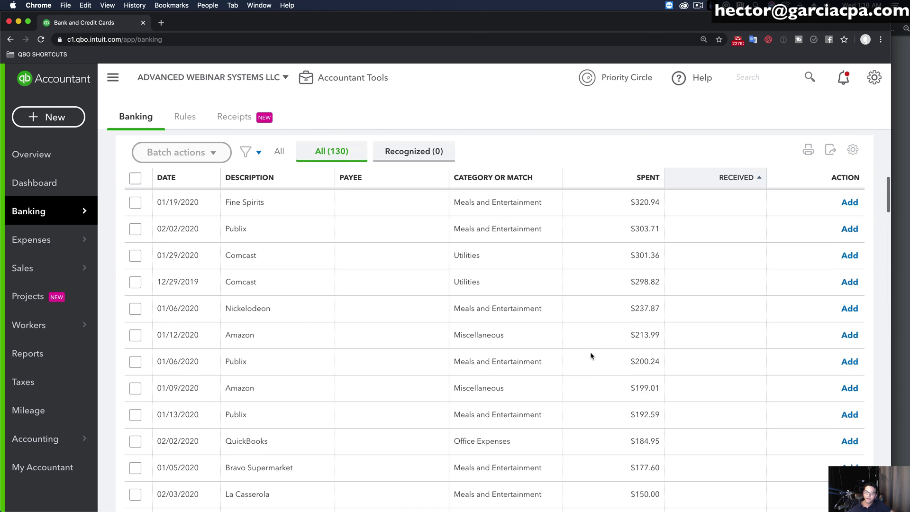
click(528, 195)
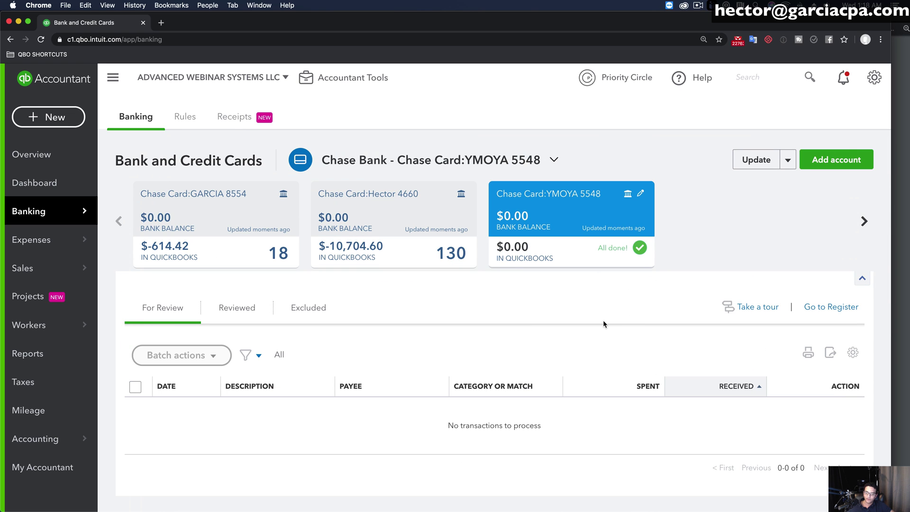
click(862, 222)
click(576, 204)
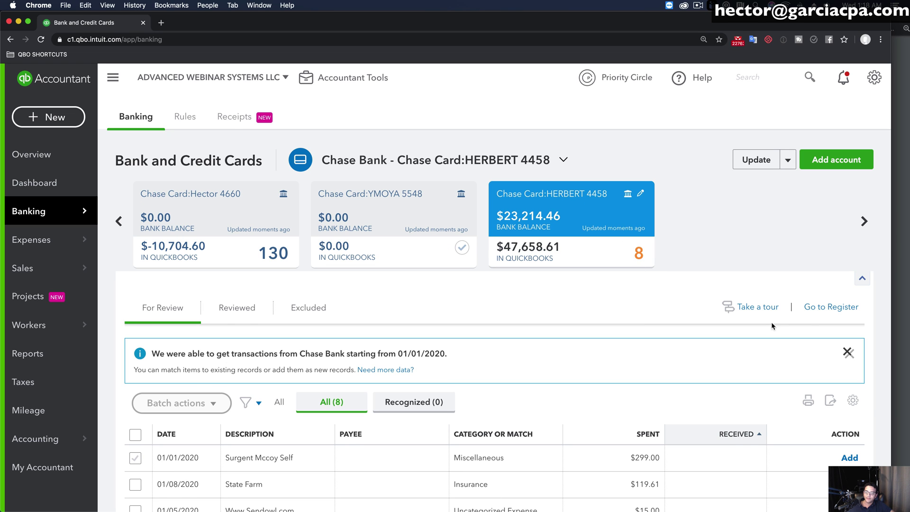
scroll(771, 323, down, 5)
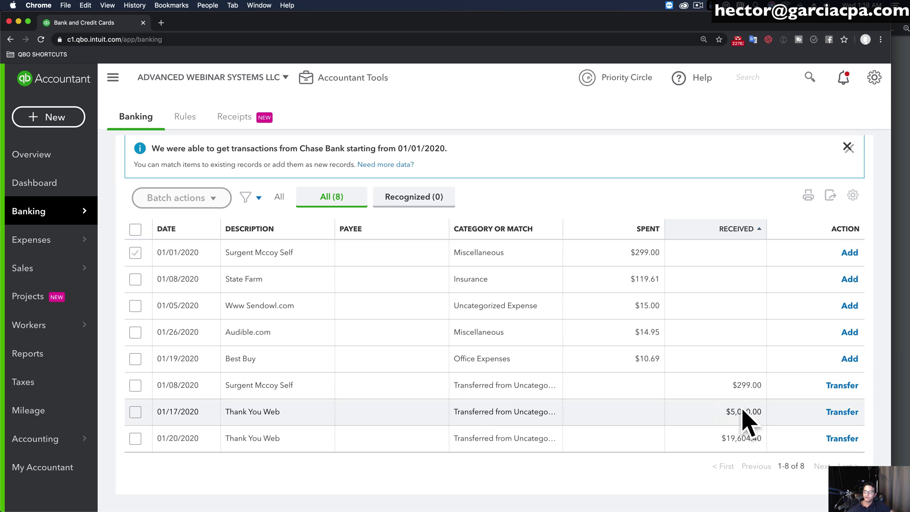
scroll(649, 324, up, 5)
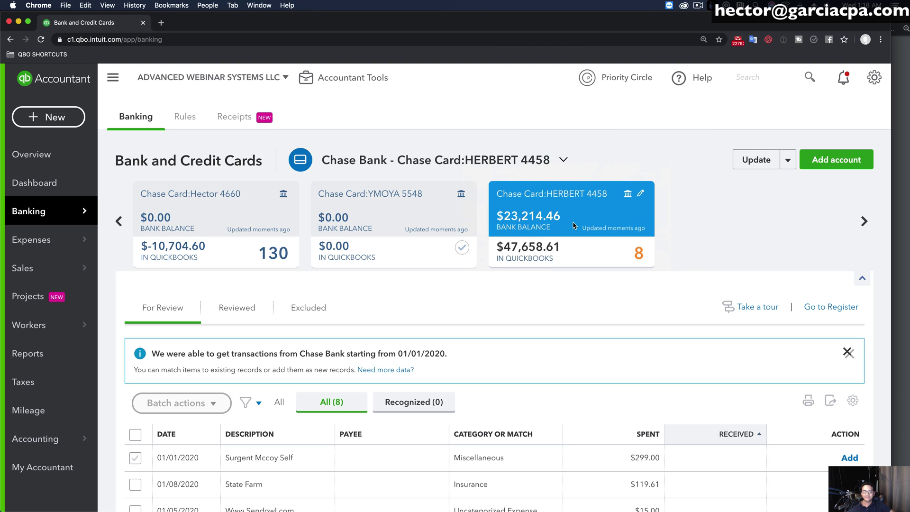
scroll(645, 320, down, 5)
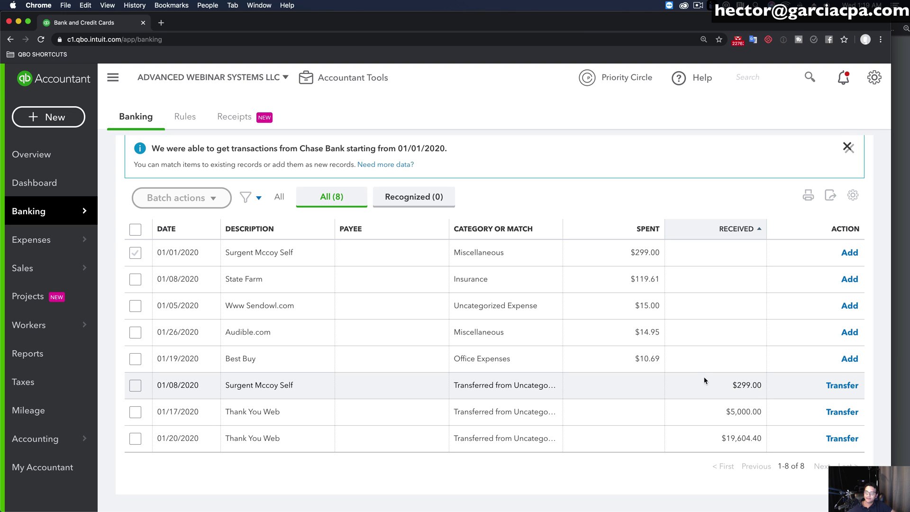
drag(746, 401, 758, 435)
click(724, 385)
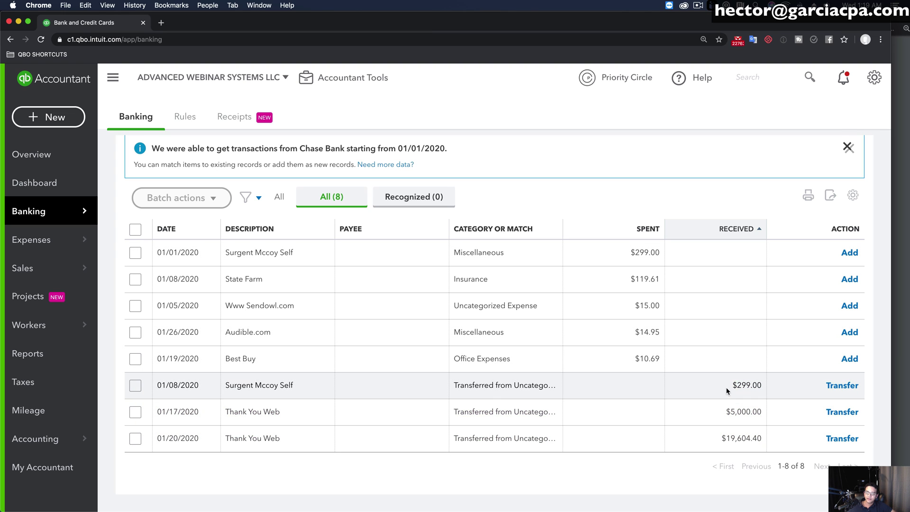
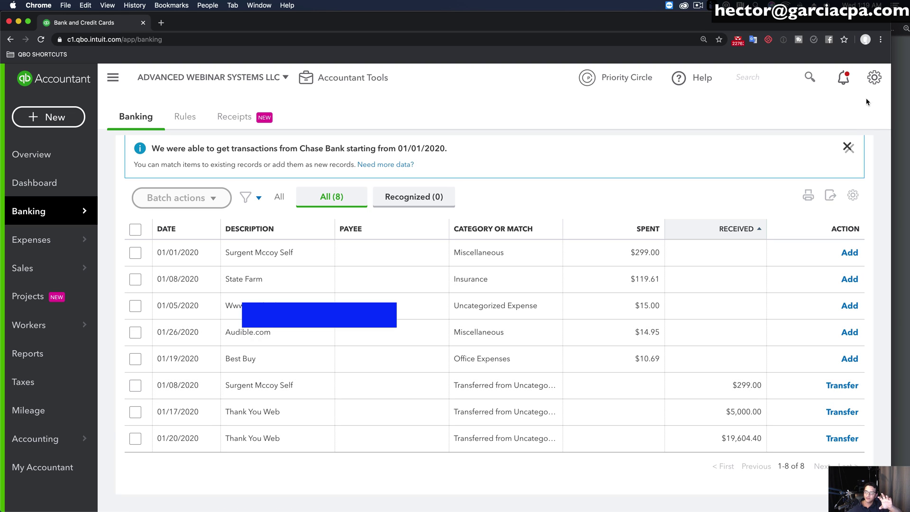
Compare the payments and credits in the Chase statement's account activity with the received amounts in the selected card's feed
click(907, 78)
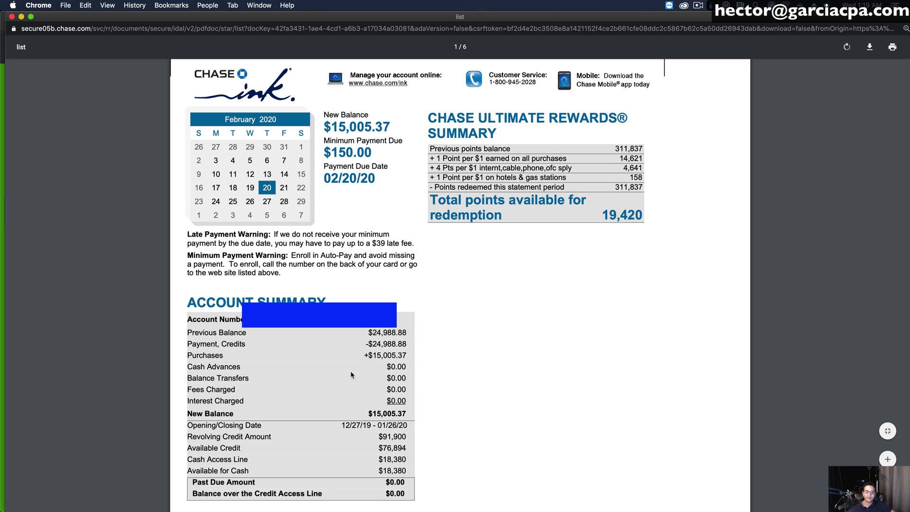
scroll(351, 372, down, 20)
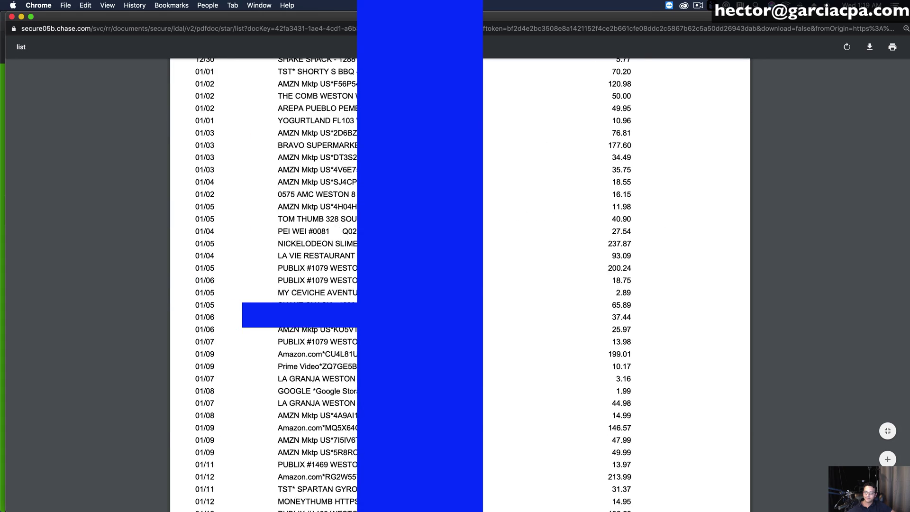
scroll(455, 285, down, 20)
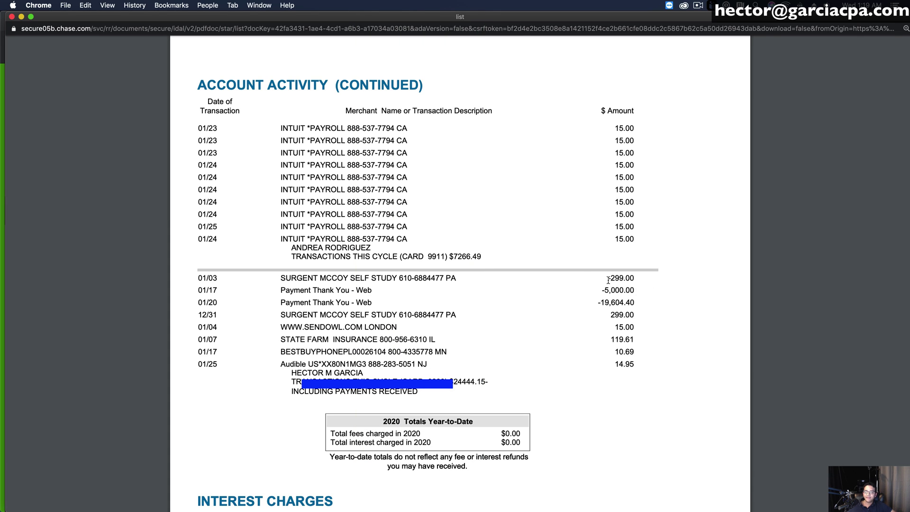
drag(613, 278, 650, 301)
click(613, 302)
click(2, 51)
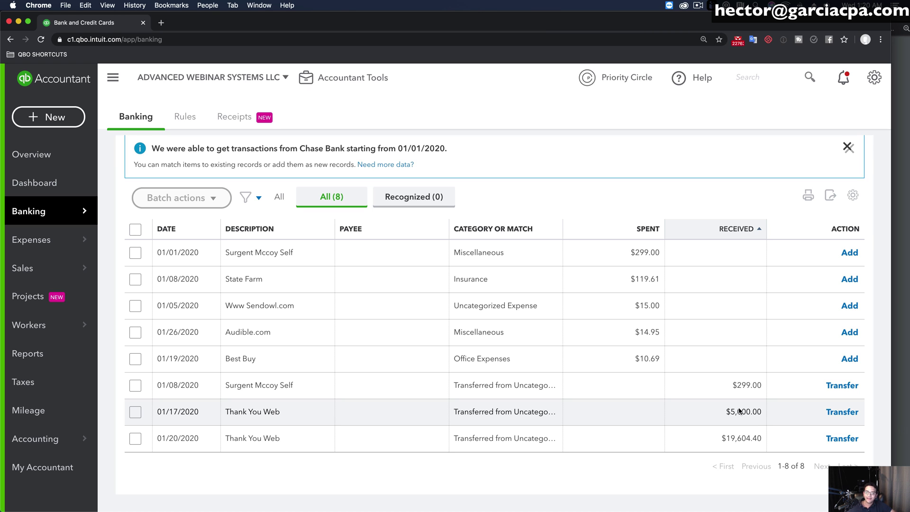
scroll(658, 374, up, 5)
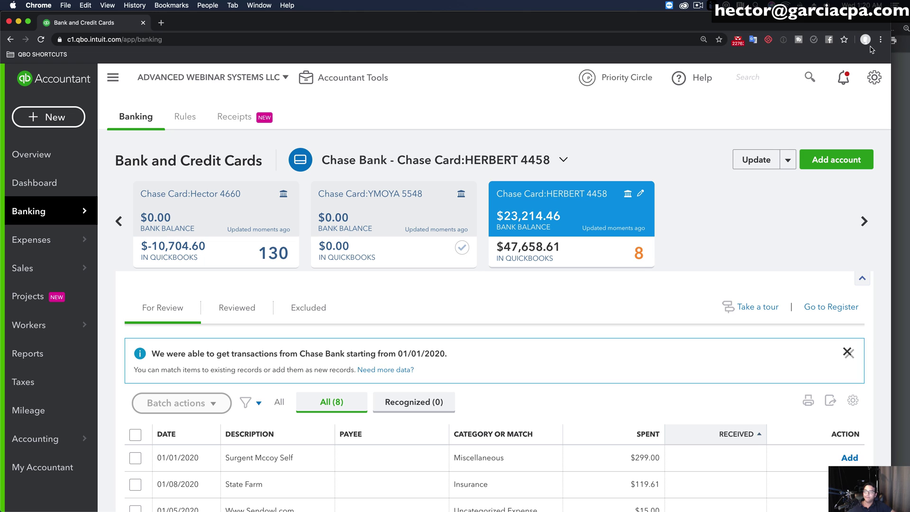
Open the register of the fourth Chase Card sub-account from the chart of accounts
click(874, 78)
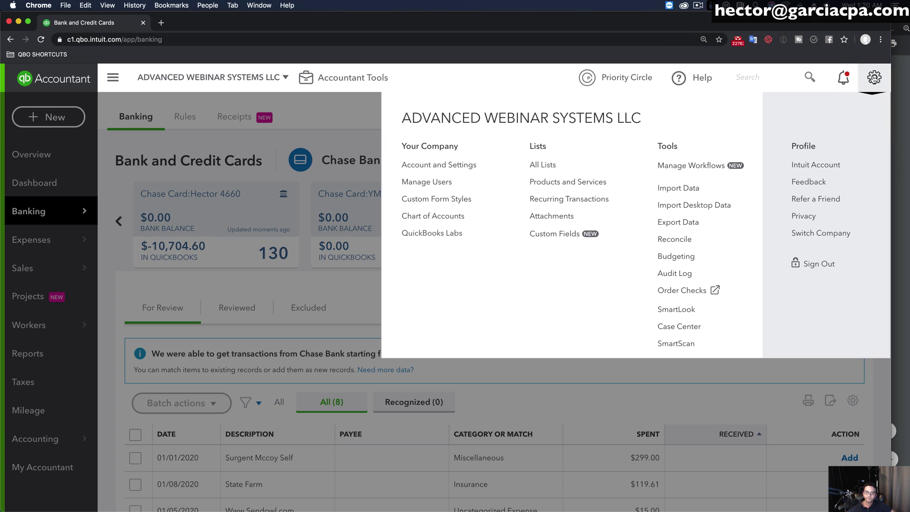
click(442, 220)
scroll(257, 336, down, 3)
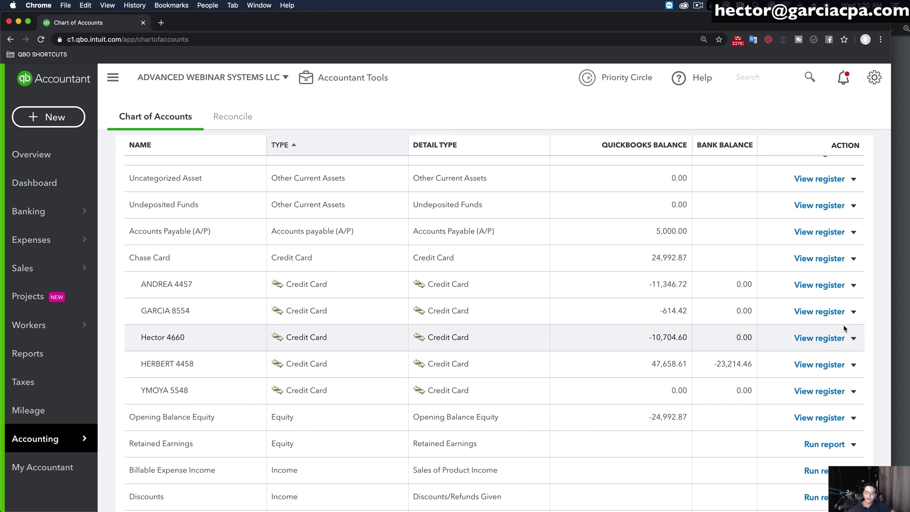
click(816, 364)
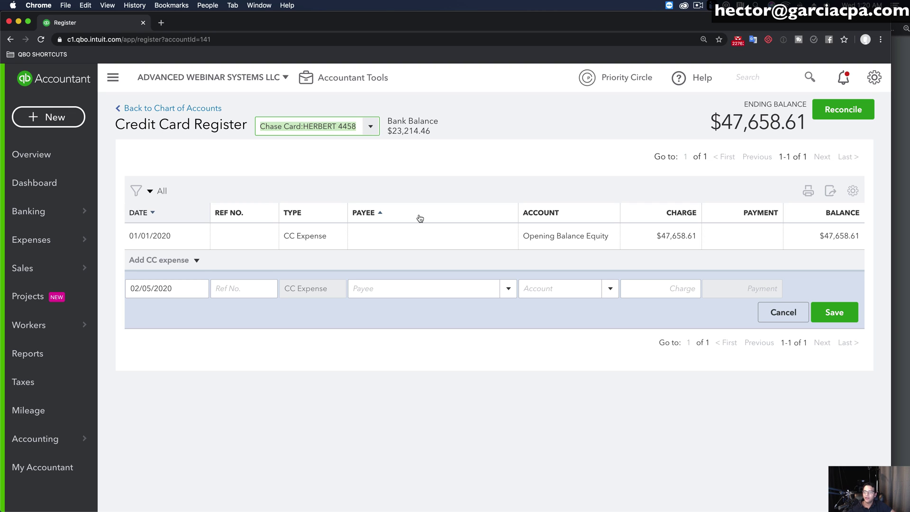
Copy the previous balance from the Chase statement and set the Opening Balance Equity entry's charge to 24,988.88
click(643, 234)
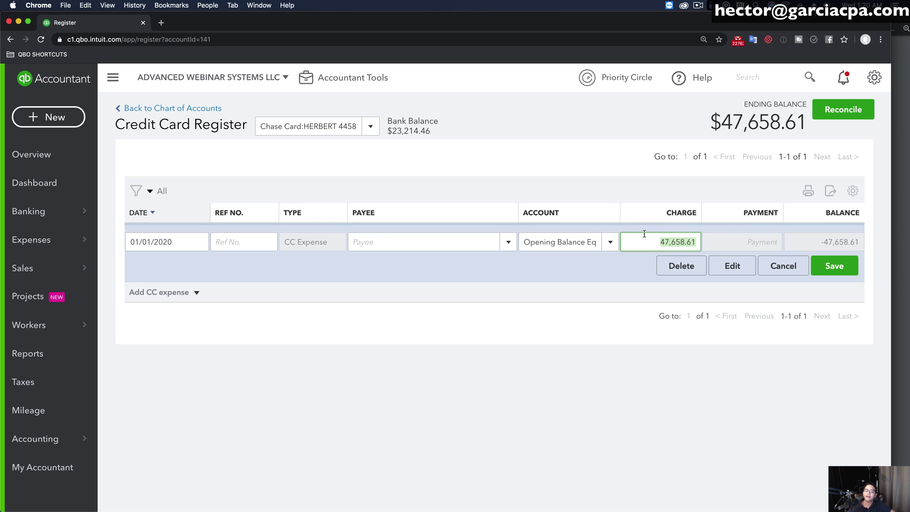
key(super+grave)
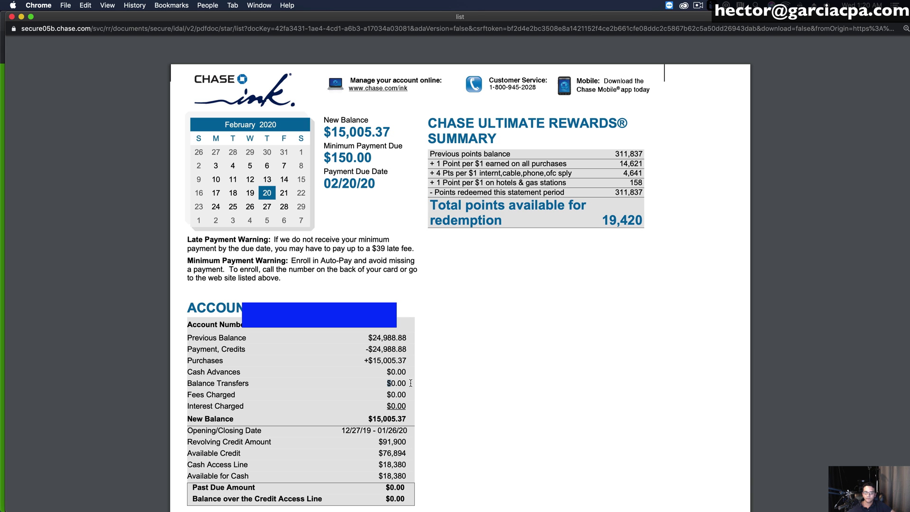
drag(365, 337, 417, 339)
right_click(385, 335)
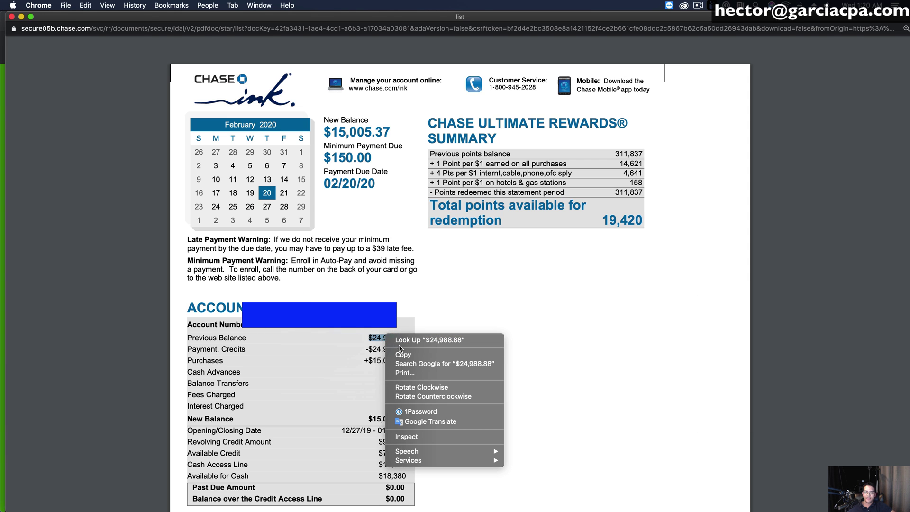
click(401, 351)
key(super+grave)
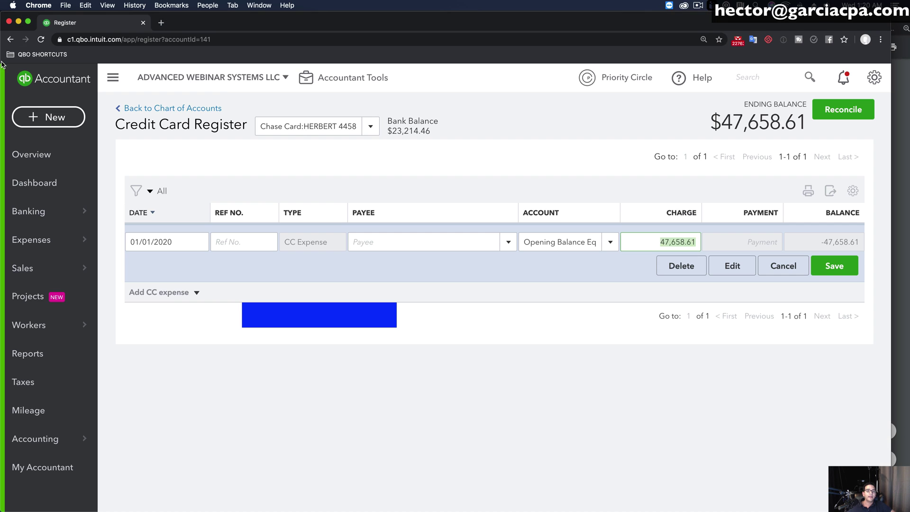
right_click(666, 245)
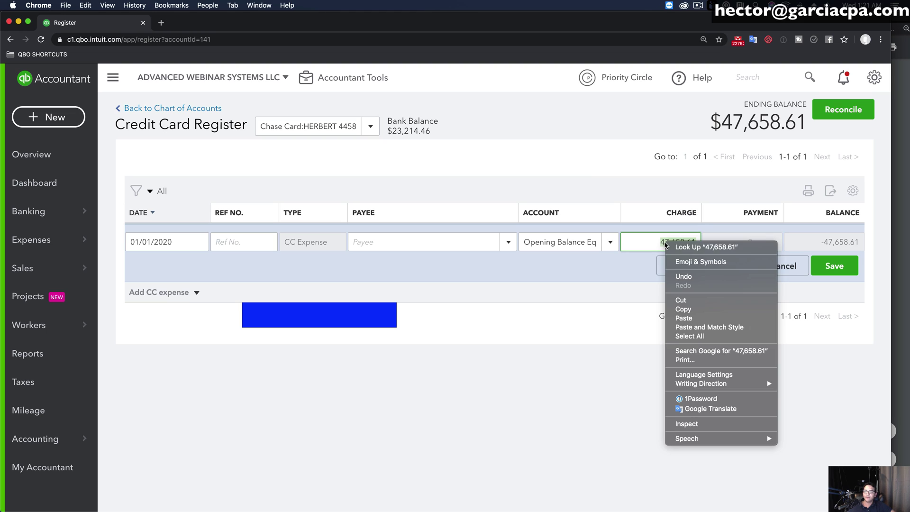
click(683, 318)
click(661, 243)
key(BackSpace)
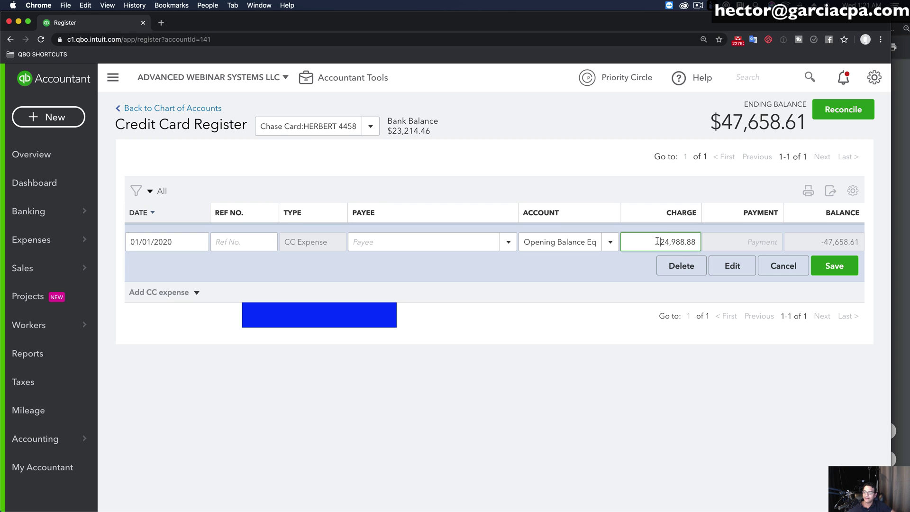
Date the Opening Balance Equity entry 12/27/2019 and save it, accepting the change to the reconciled transaction
click(185, 243)
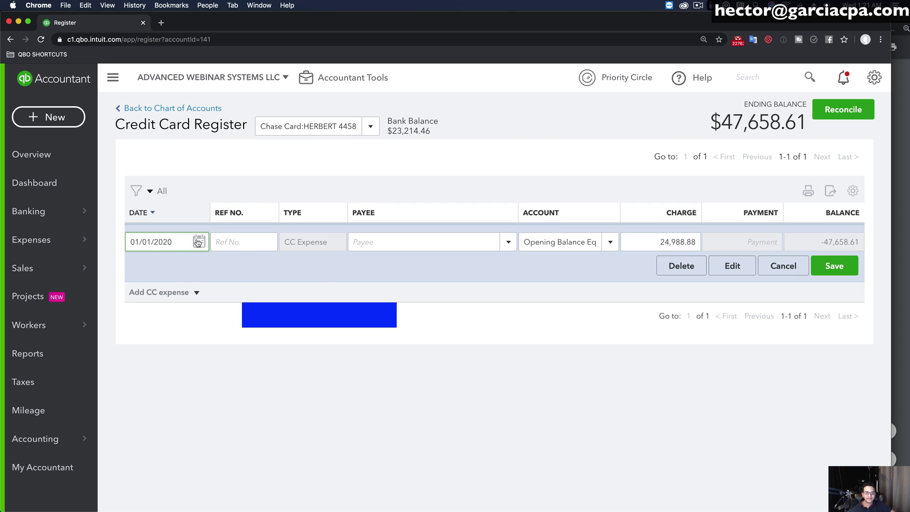
click(198, 242)
click(136, 273)
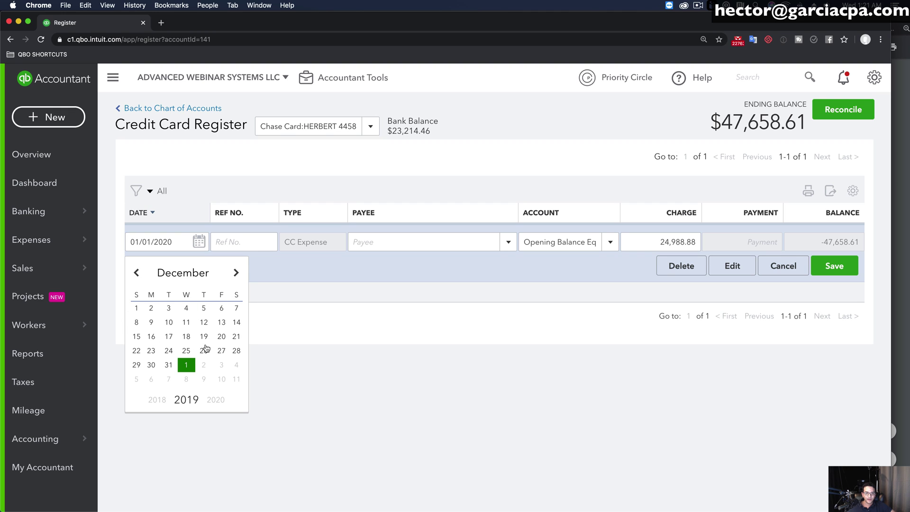
click(221, 351)
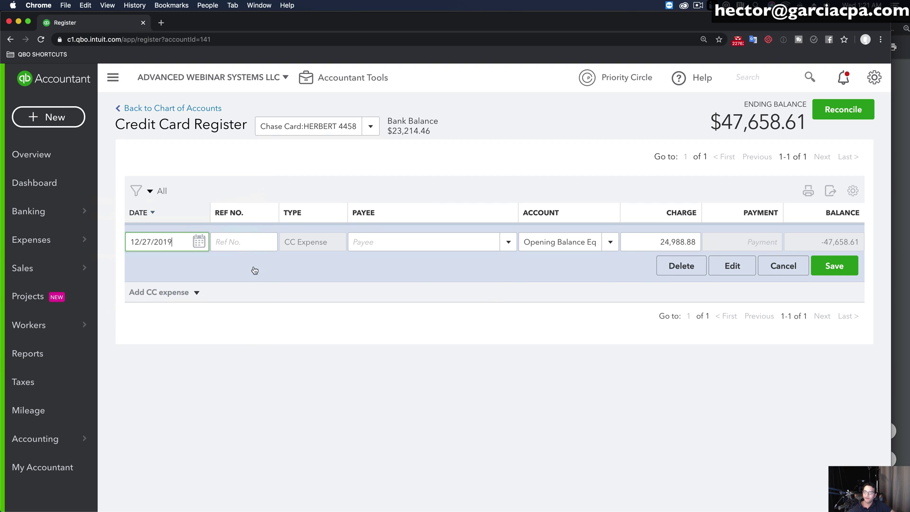
click(844, 267)
click(564, 331)
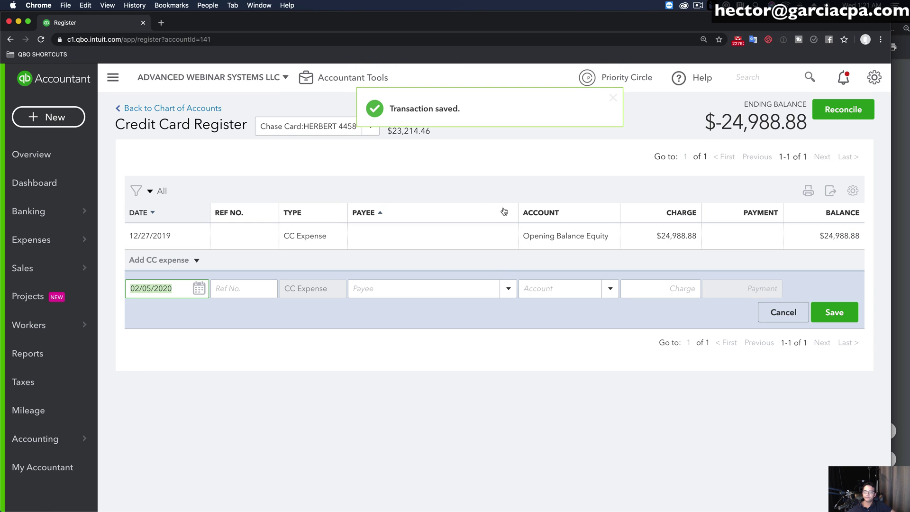
Delete the Opening Balance Equity entry from the first Chase Card sub-account's register
click(203, 110)
scroll(666, 332, down, 5)
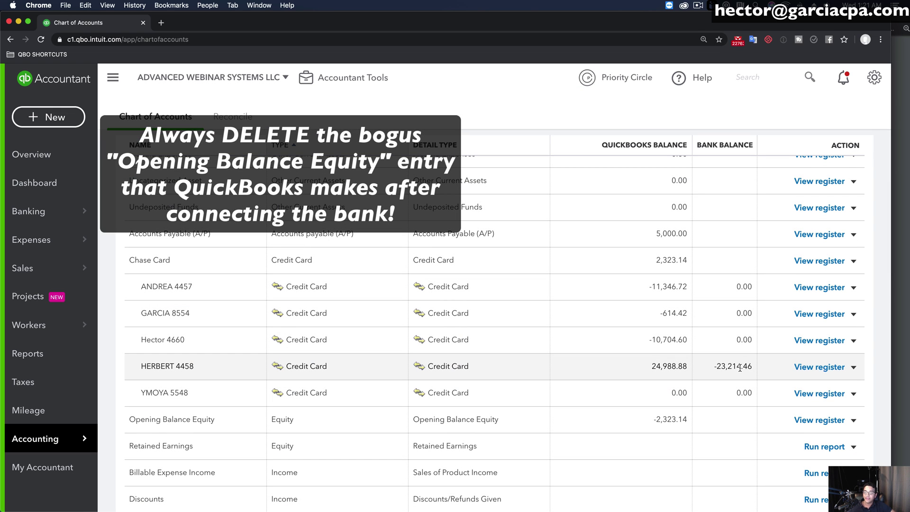
click(823, 287)
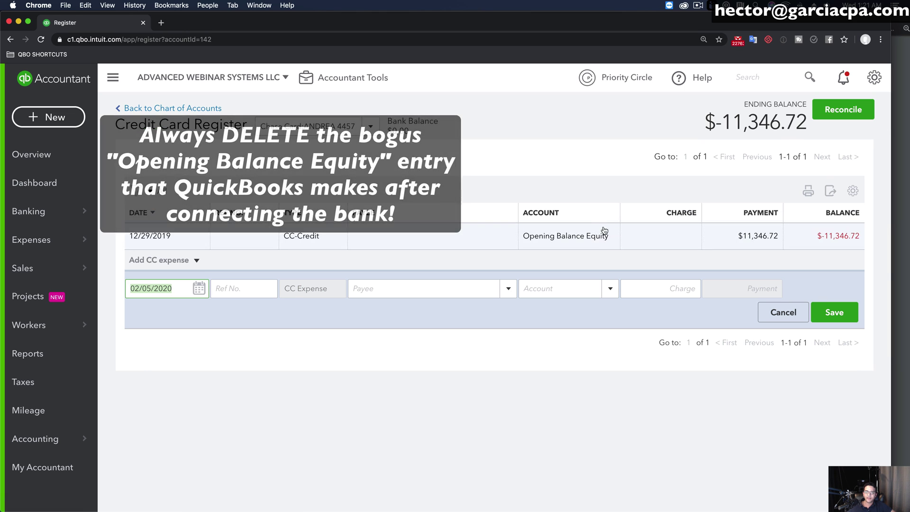
click(212, 241)
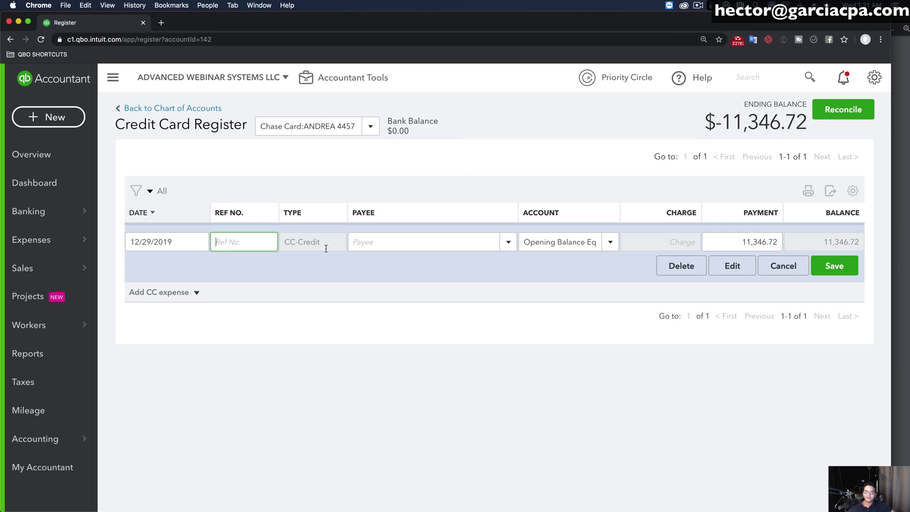
click(681, 265)
click(557, 318)
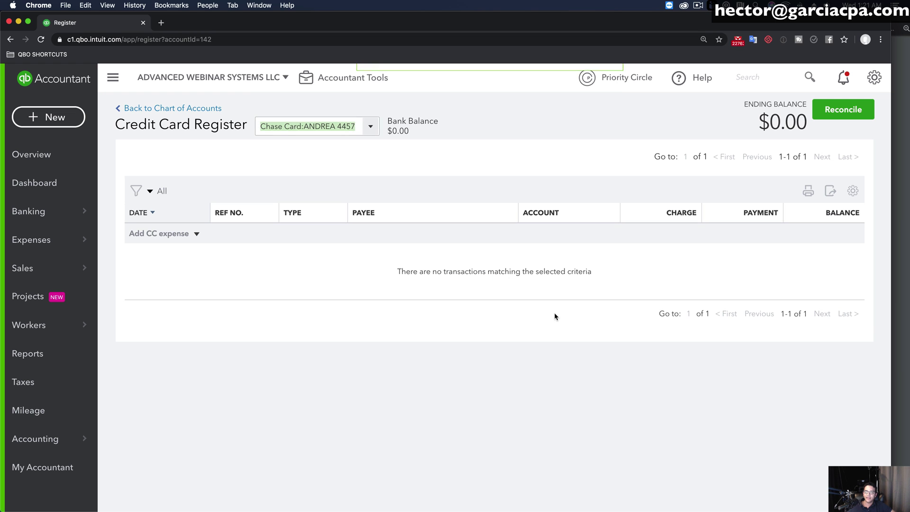
Delete the Opening Balance Equity entry from the second Chase Card sub-account's register
click(189, 109)
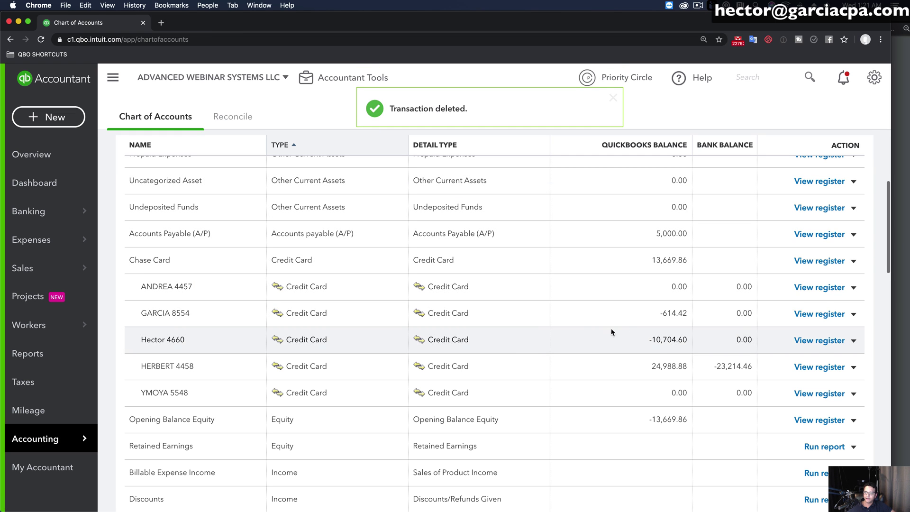
click(811, 314)
click(563, 235)
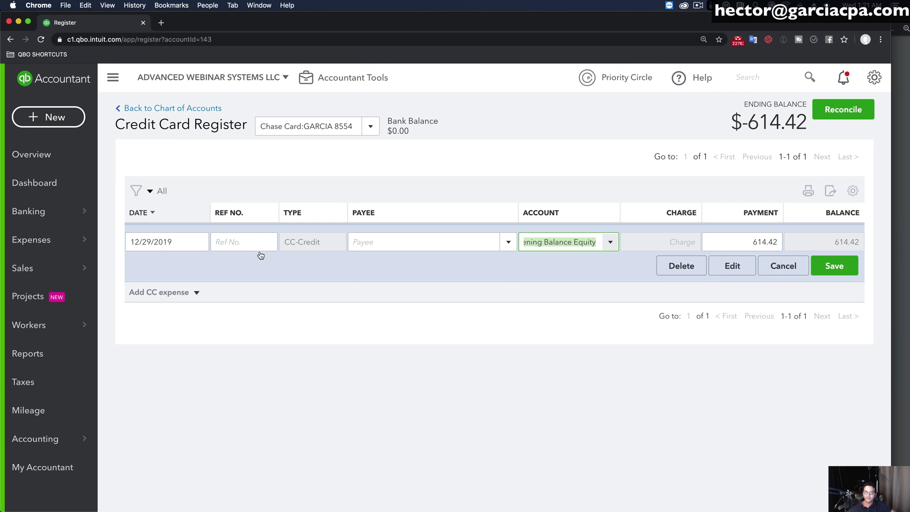
click(693, 276)
click(571, 316)
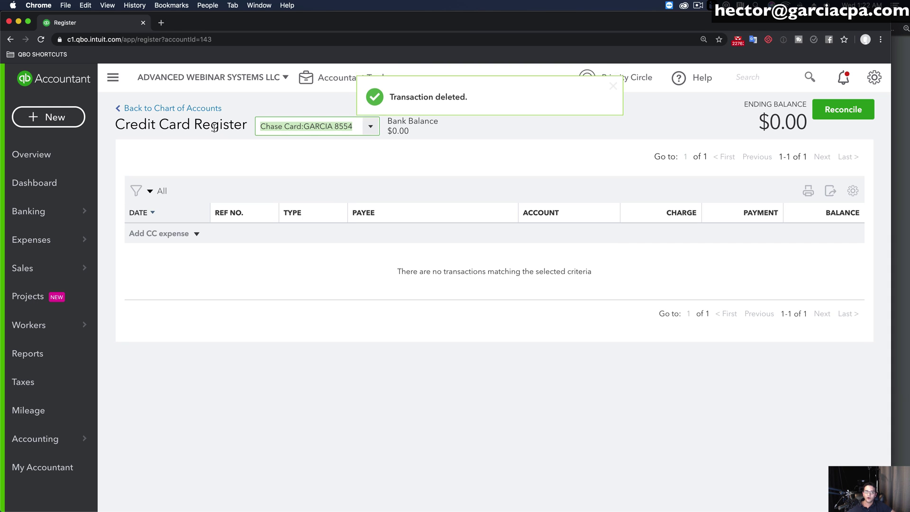
Delete the reconciled Opening Balance Equity entry from the third Chase Card sub-account's register
click(188, 109)
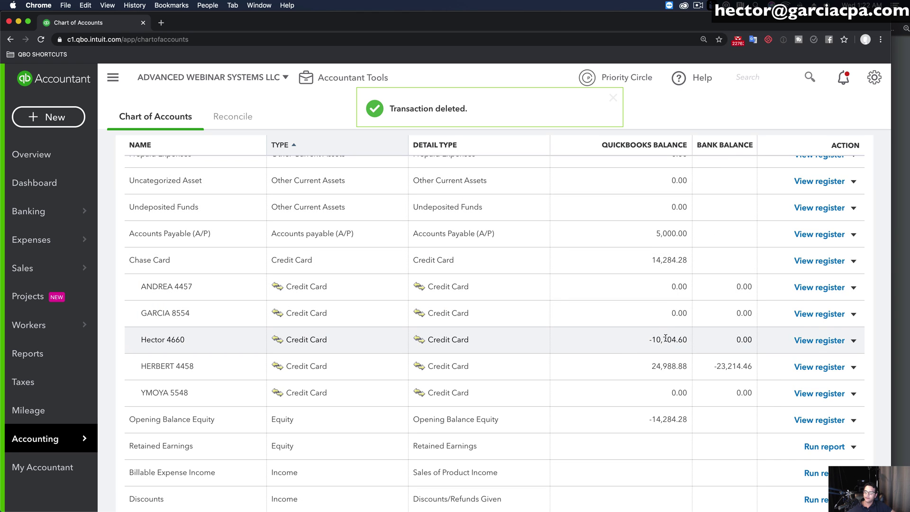
click(819, 340)
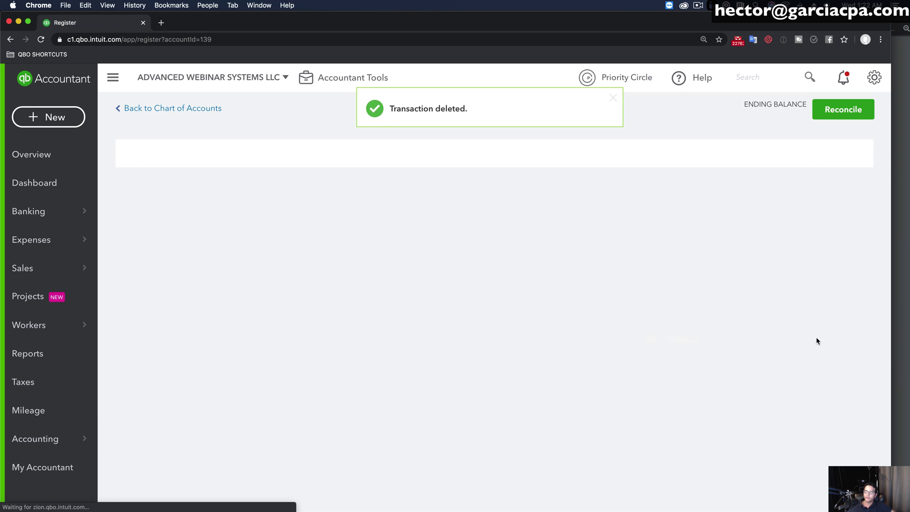
click(593, 237)
click(681, 265)
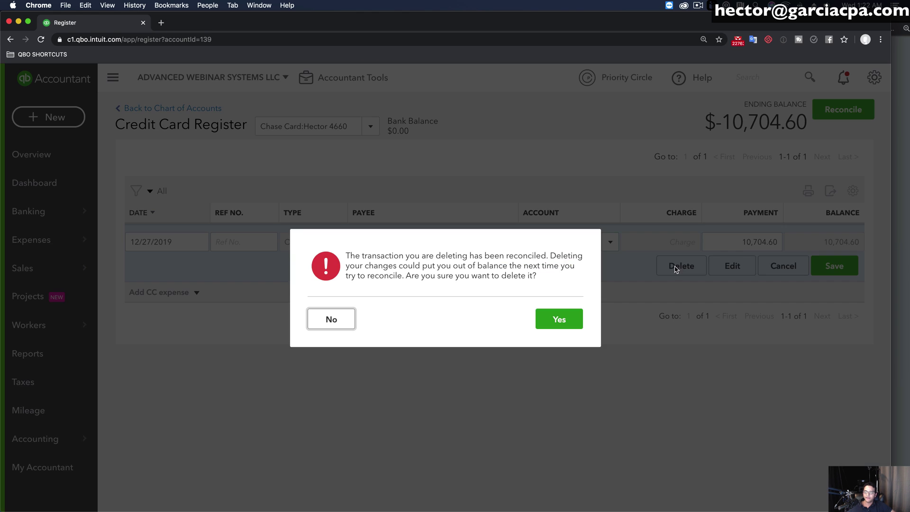
click(551, 326)
Check the QuickBooks balances of Chase Card and its sub-accounts in the chart of accounts
click(188, 110)
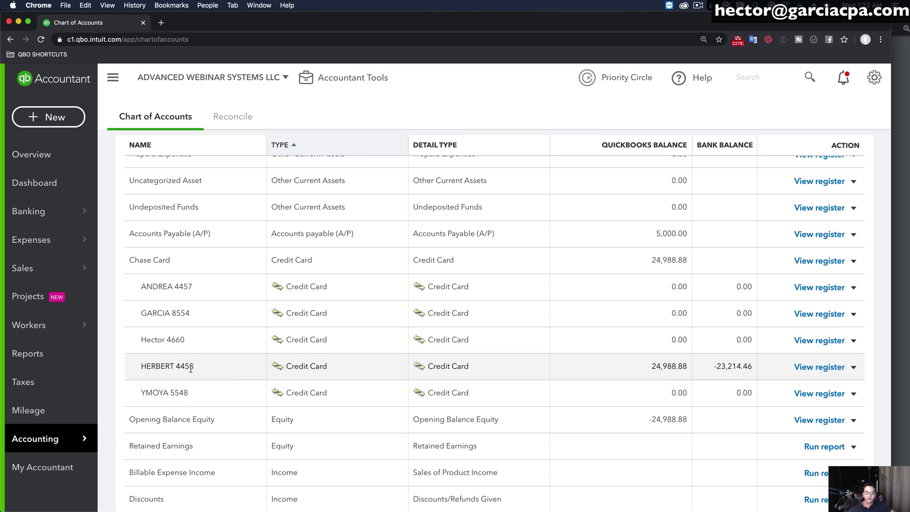
scroll(652, 368, down, 1)
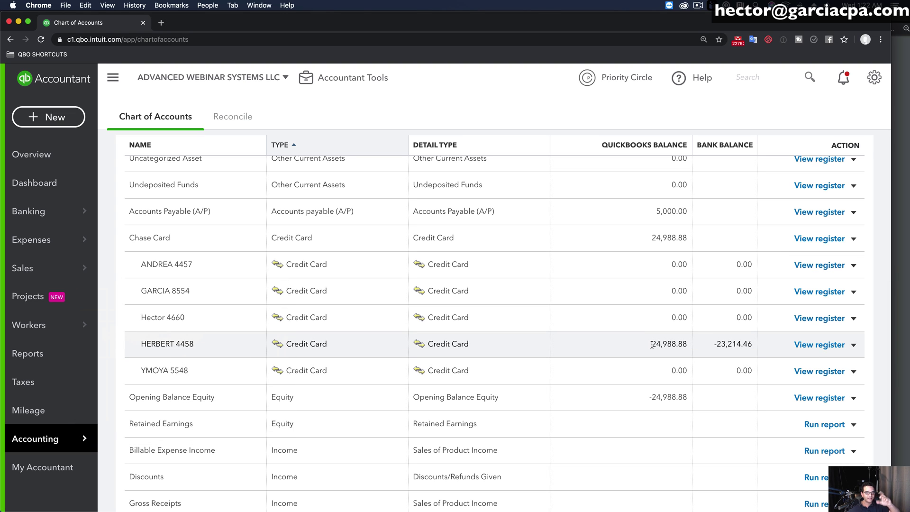
drag(652, 345, 685, 345)
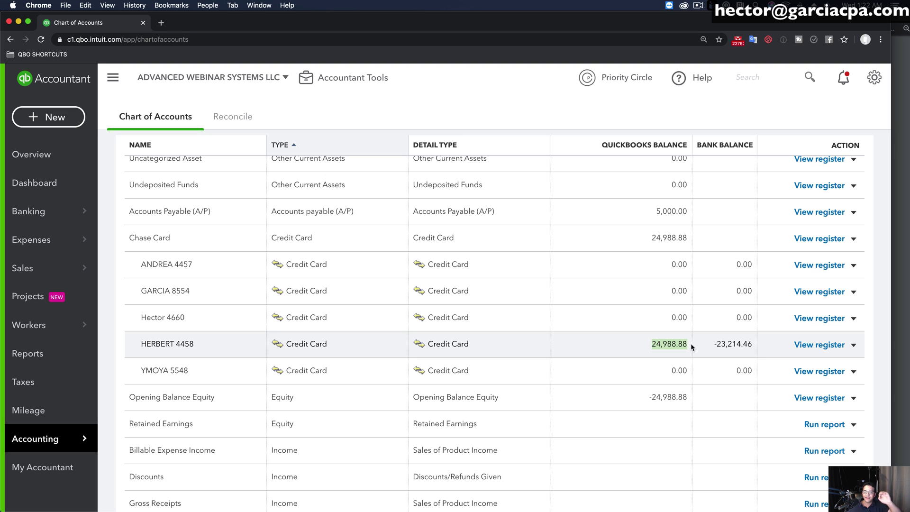
click(654, 346)
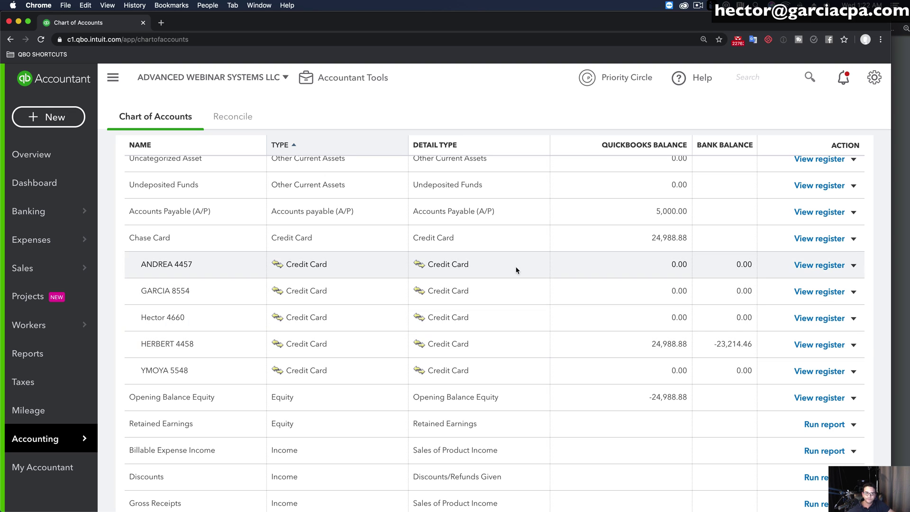
Open the bank feeds and examine the downloaded transactions awaiting review for the Chase Card sub-account with eight entries
click(35, 217)
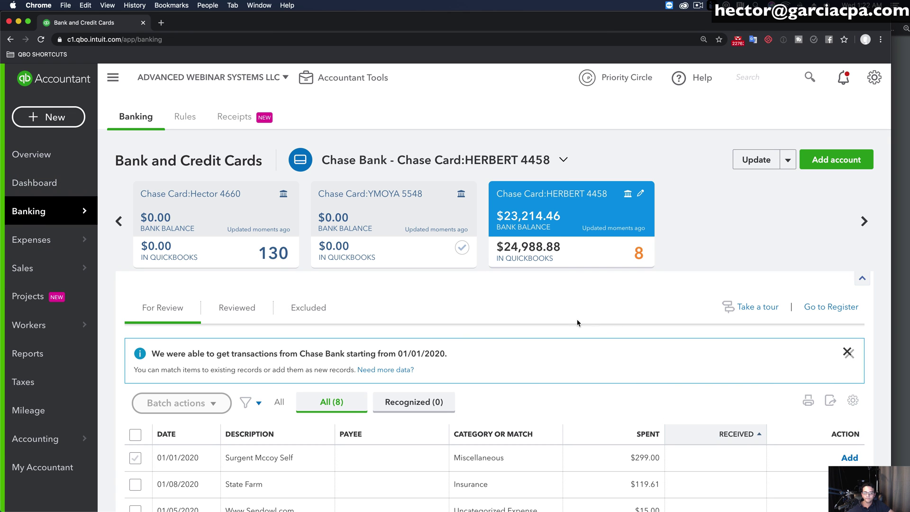
scroll(557, 324, down, 3)
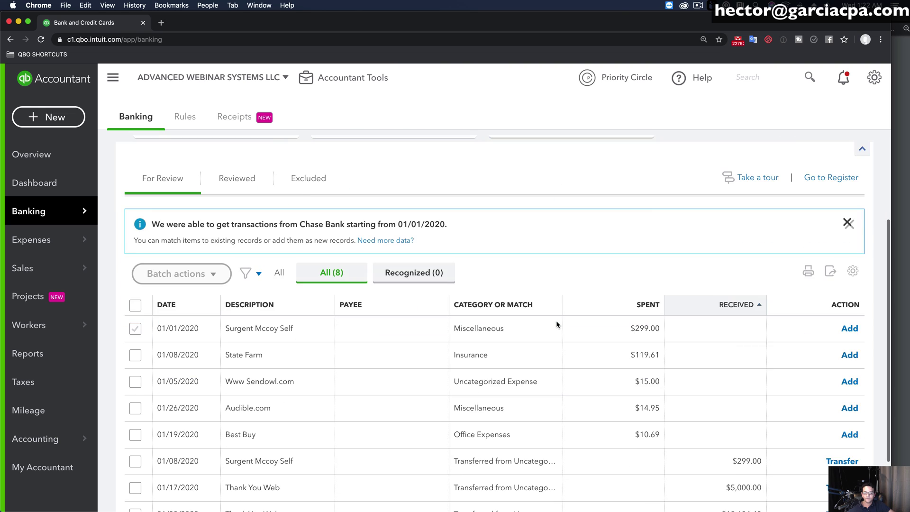
scroll(557, 324, up, 3)
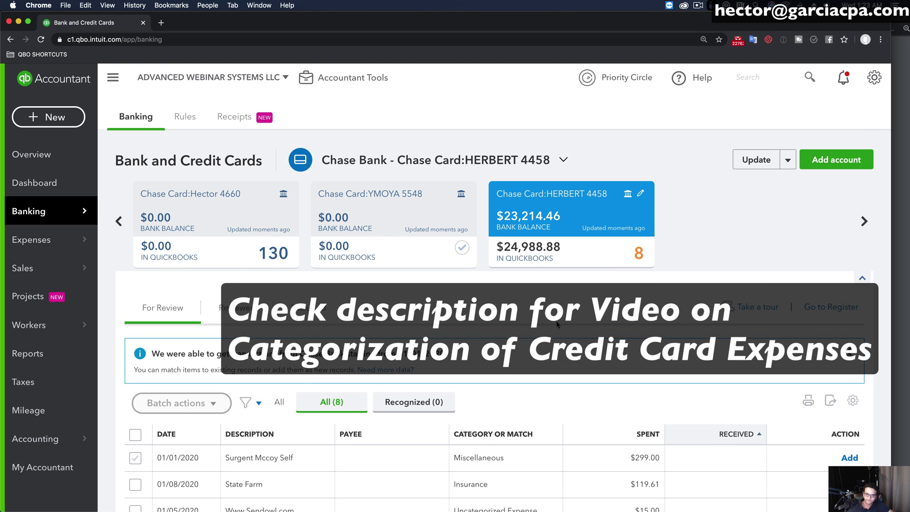
scroll(556, 321, down, 5)
click(201, 198)
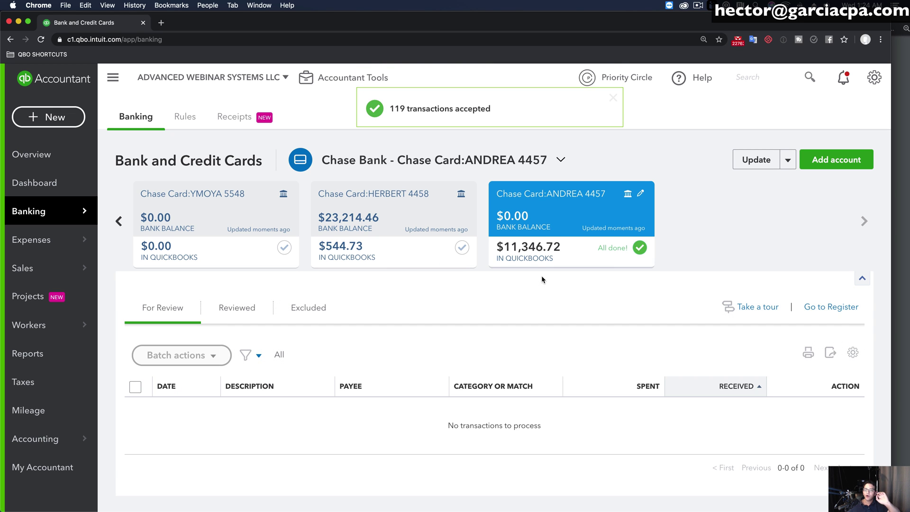
Go through the Chase Card sub-accounts in the bank feeds to check for transactions still awaiting review
click(418, 242)
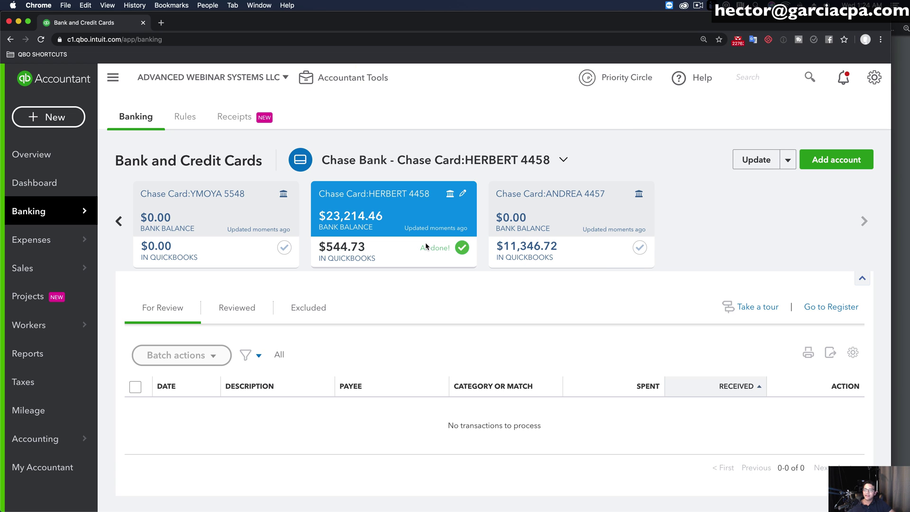
click(261, 250)
click(117, 221)
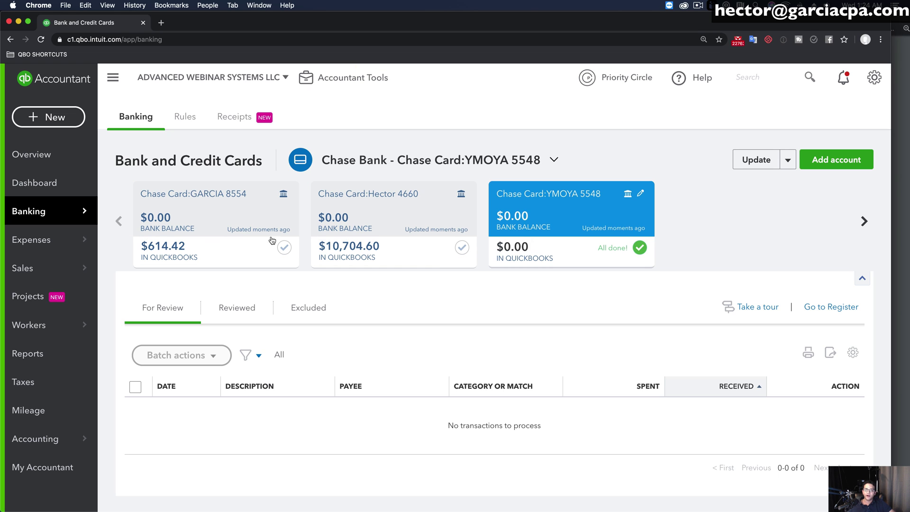
click(458, 247)
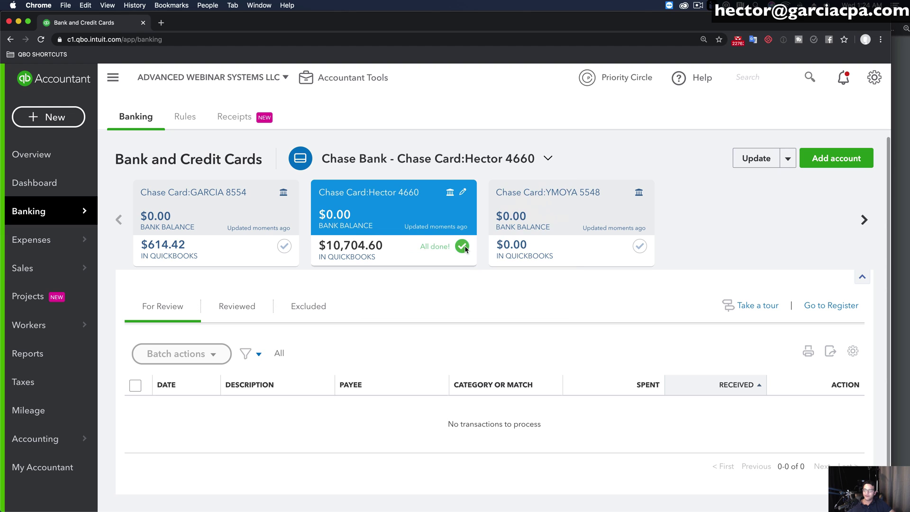
click(221, 240)
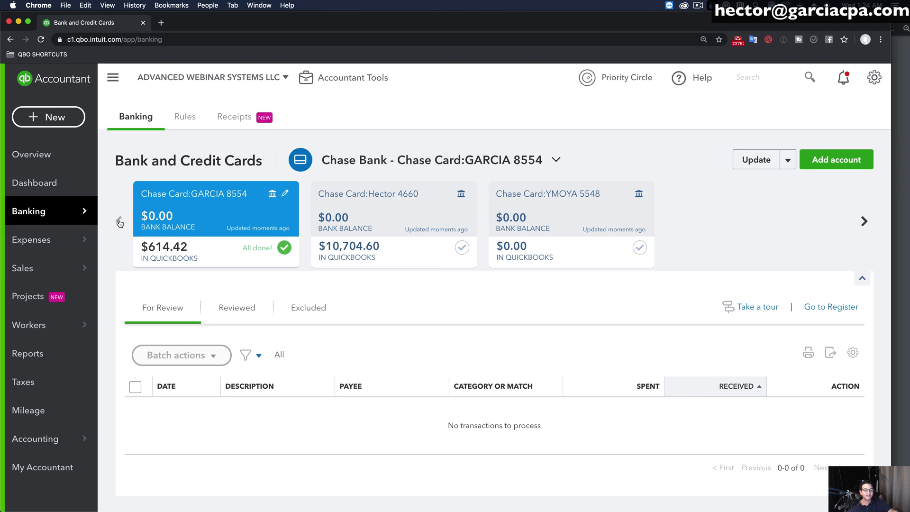
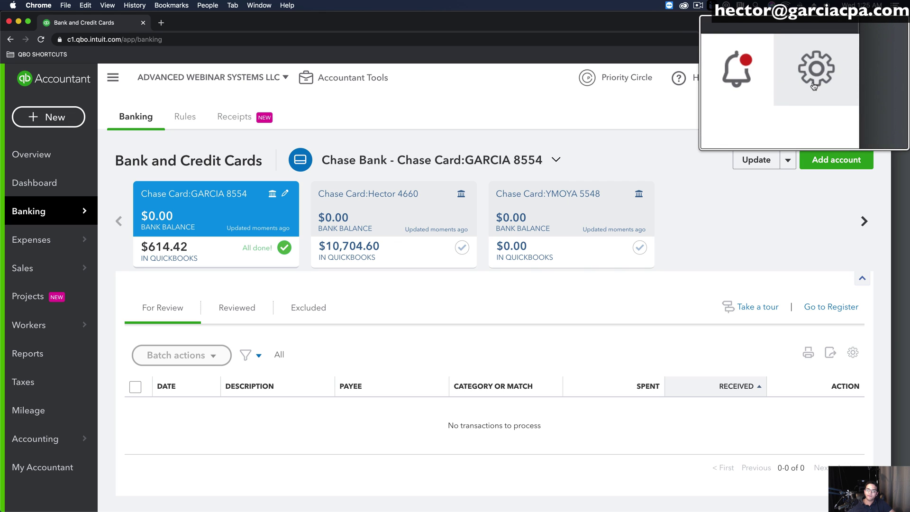
Open the Reconcile tool and select the parent Chase Card account as the one to reconcile
click(875, 79)
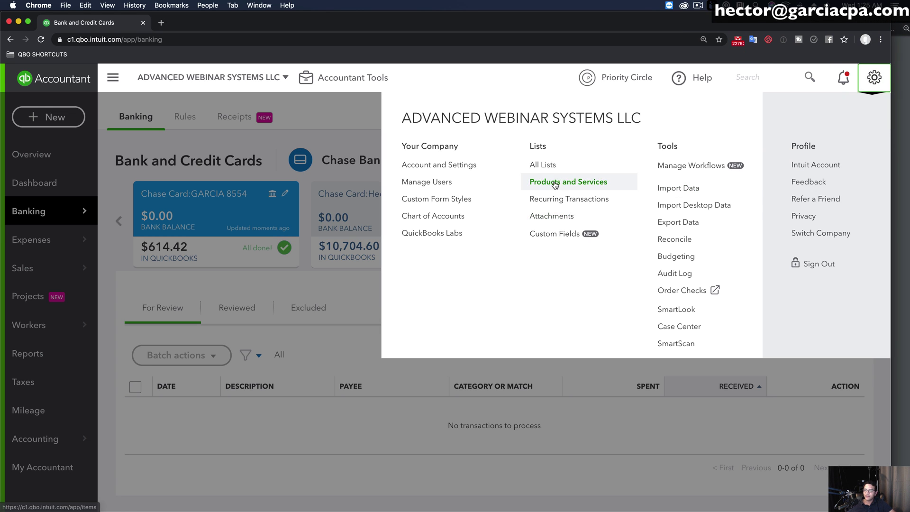
click(675, 239)
click(564, 379)
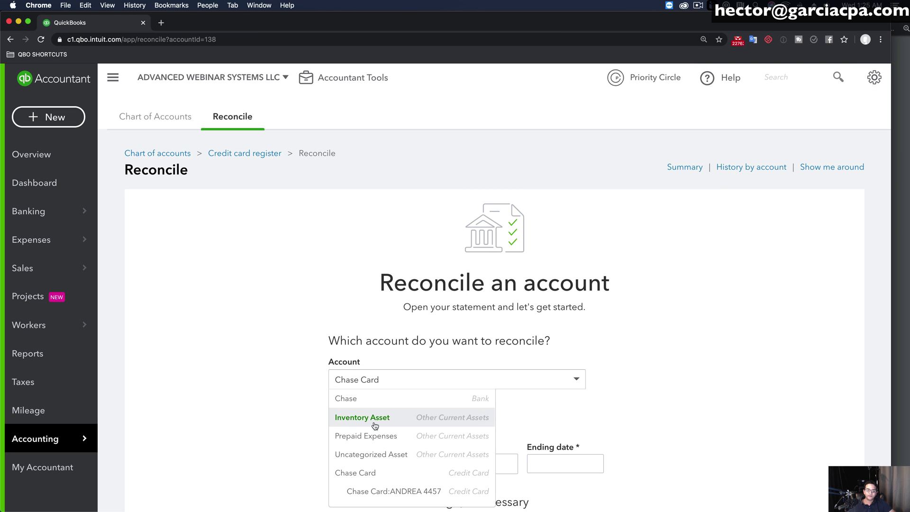
scroll(387, 425, down, 2)
scroll(388, 426, up, 1)
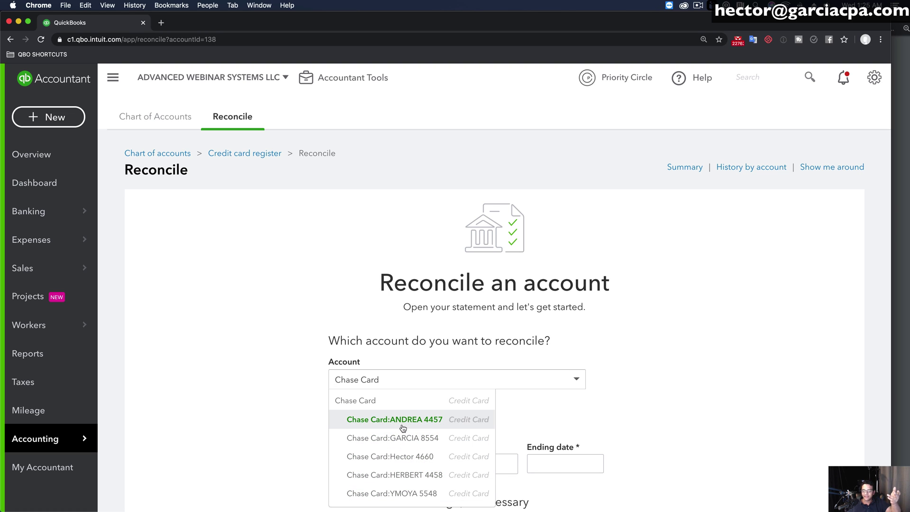
click(369, 403)
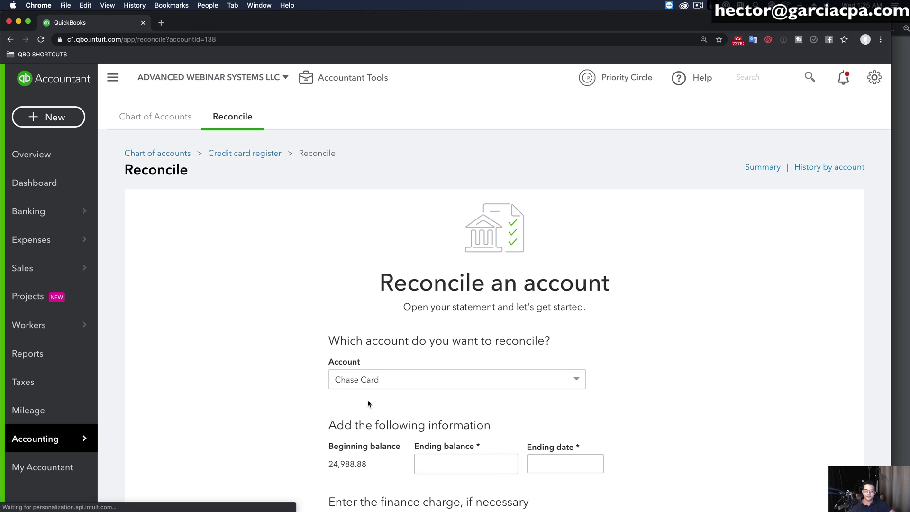
Compare Chase Card's beginning balance in the reconciliation form with the previous balance on the Chase statement
scroll(377, 404, down, 3)
drag(345, 345, 363, 350)
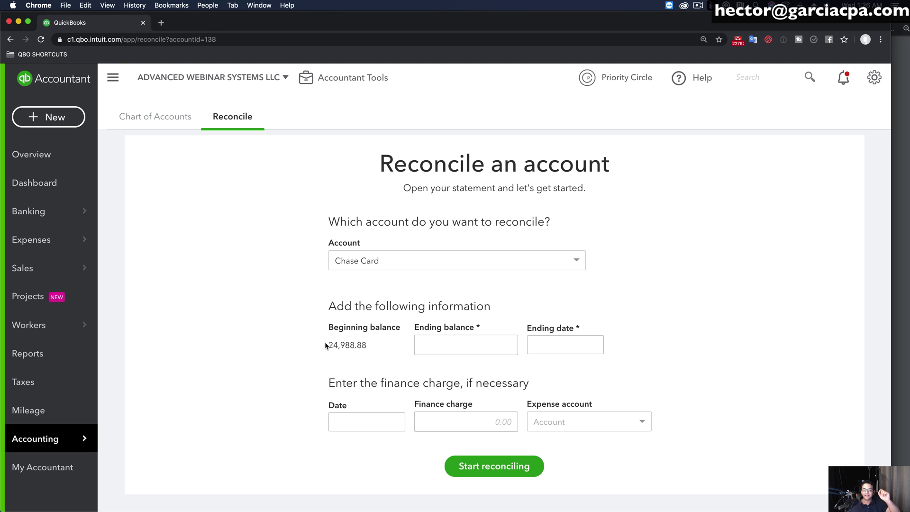
drag(350, 346, 368, 349)
click(343, 341)
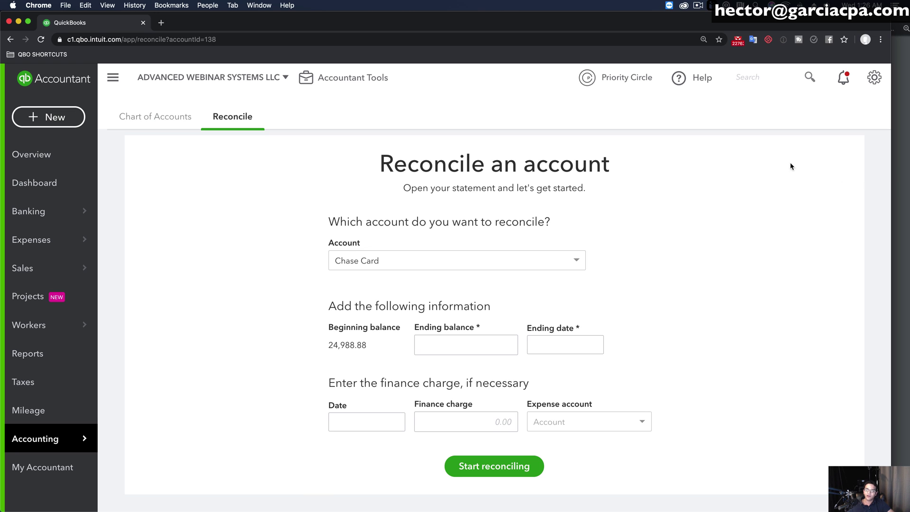
click(902, 178)
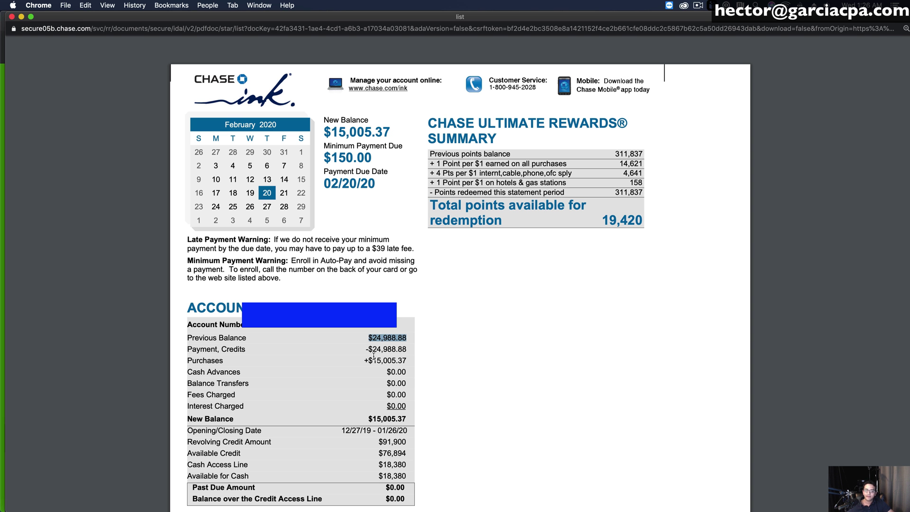
Examine the new balance and the closing date in the Chase statement's account summary
click(353, 419)
drag(190, 419, 398, 420)
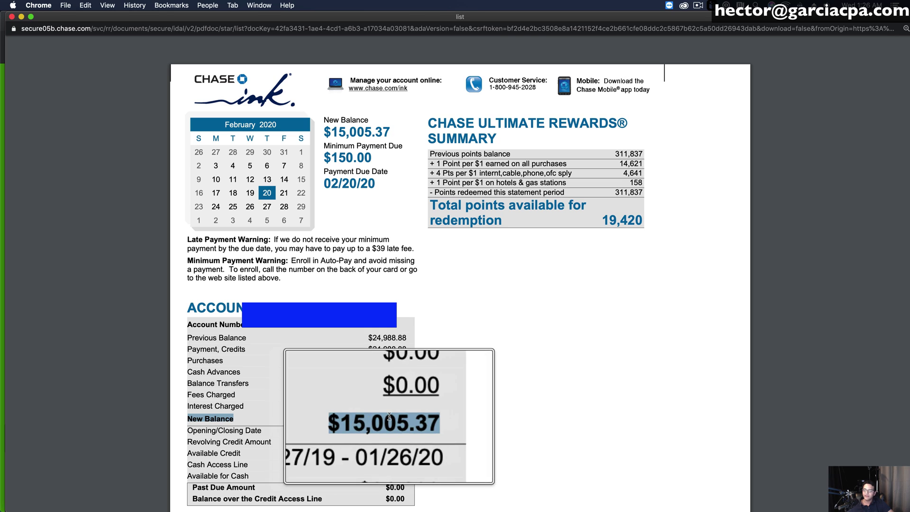
right_click(394, 419)
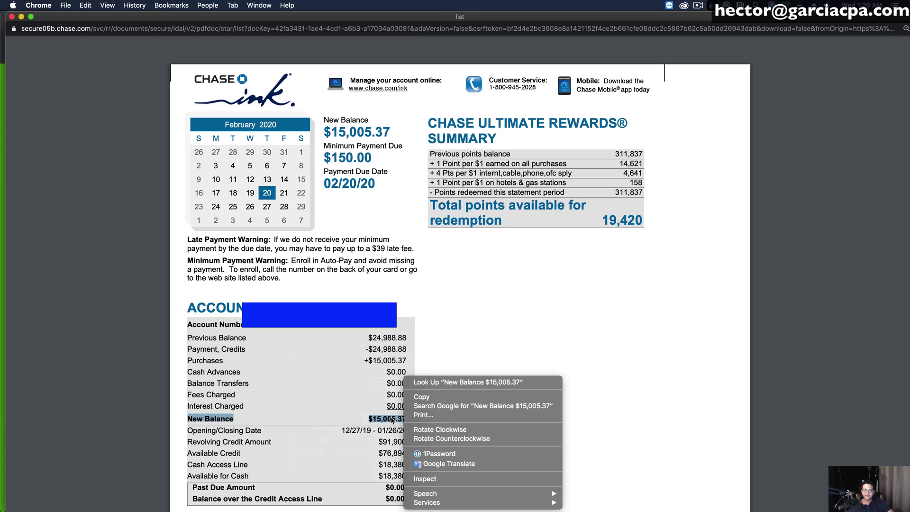
key(Escape)
click(393, 419)
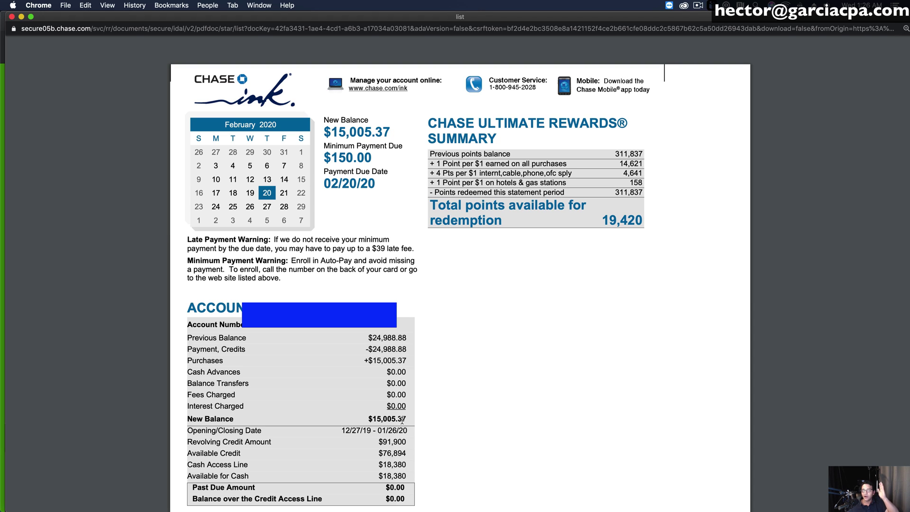
drag(378, 430, 414, 434)
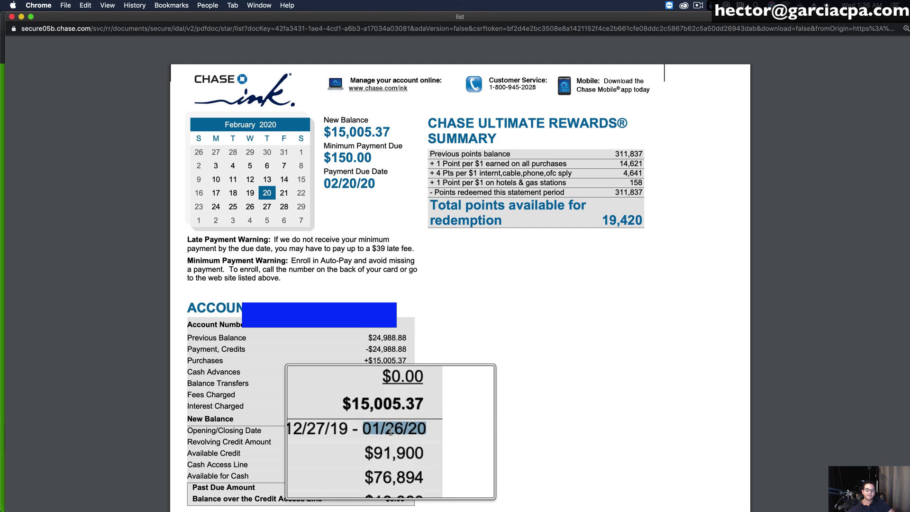
Copy the new balance from the Chase statement into the QuickBooks reconciliation form as the ending balance, 15,005.37
drag(370, 419, 408, 420)
right_click(400, 420)
click(424, 401)
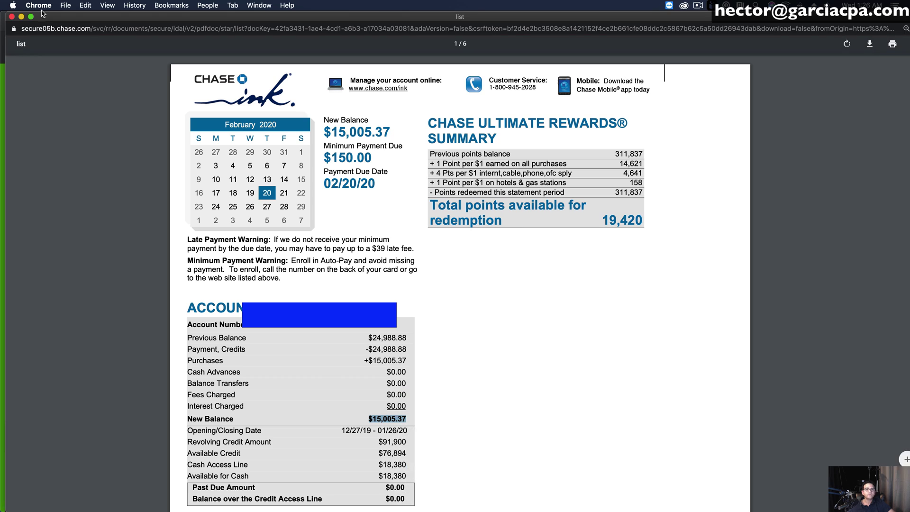
key(super+grave)
click(446, 341)
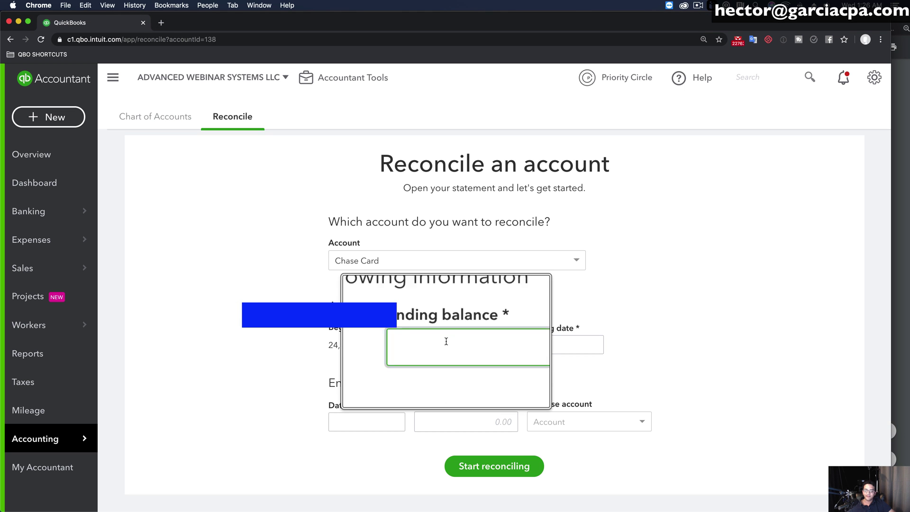
right_click(446, 341)
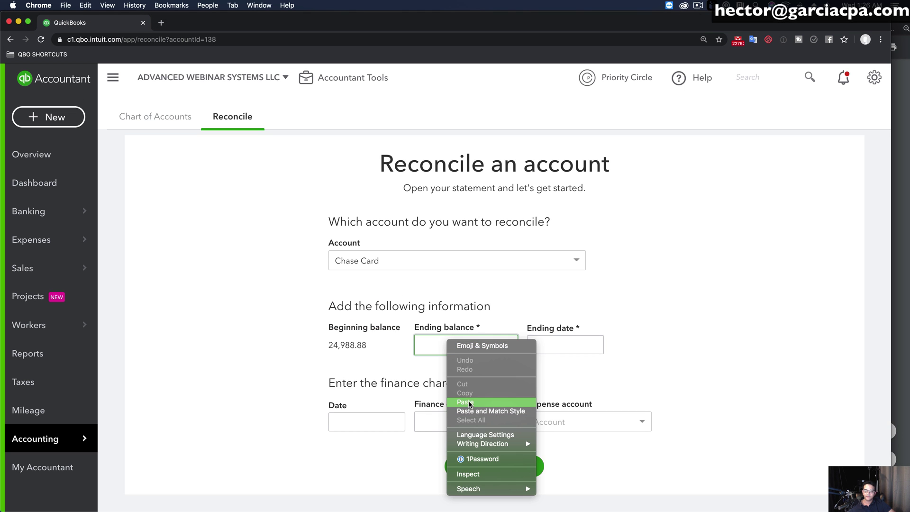
click(467, 401)
Set the reconciliation's ending date to 01/26/2020
click(554, 344)
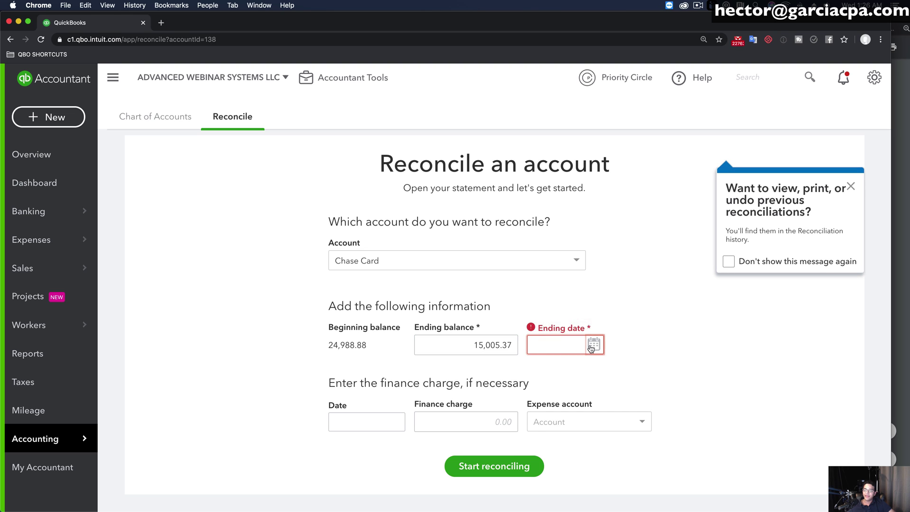
click(592, 344)
click(539, 194)
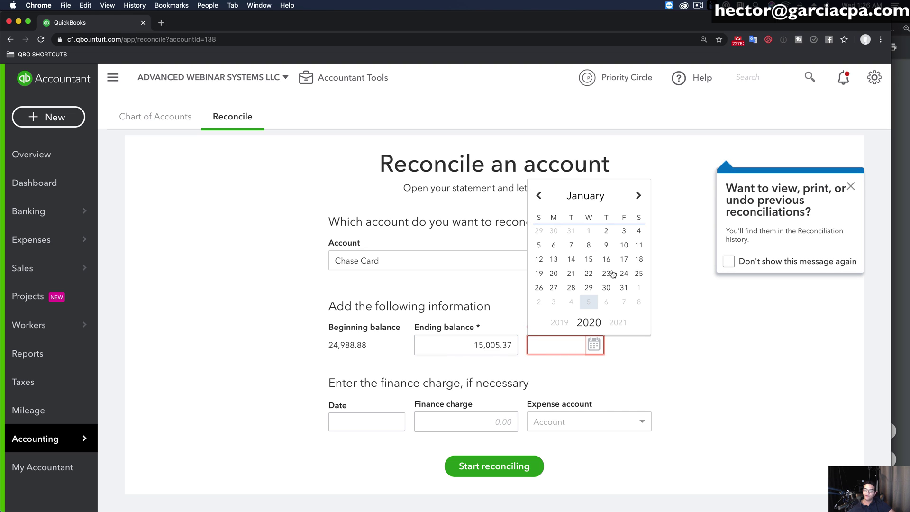
click(539, 287)
Check the ending date entered for the reconciliation against the closing date on the Chase statement
click(895, 182)
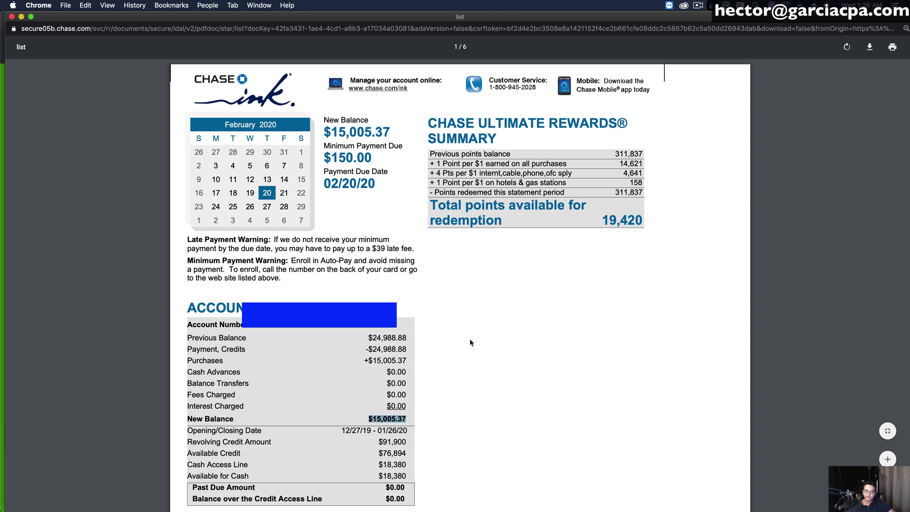
drag(379, 430, 408, 430)
key(alt+super+8)
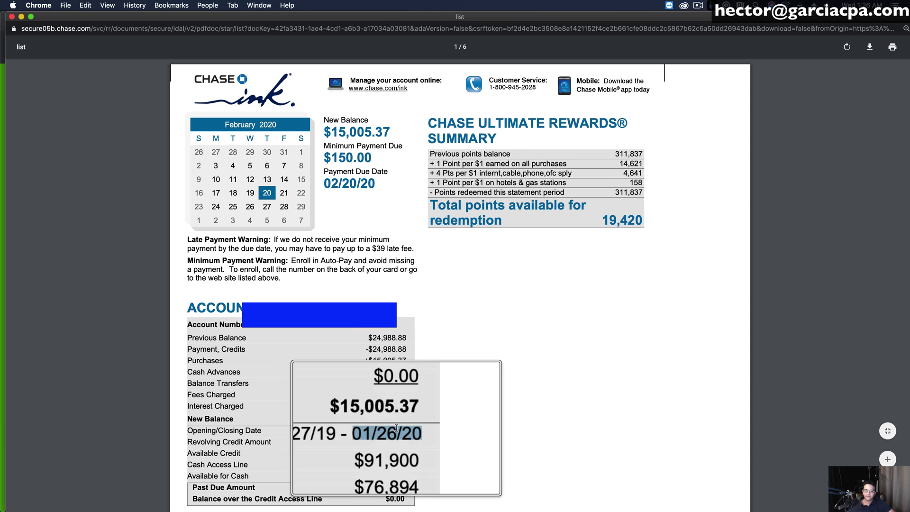
key(alt+super+8)
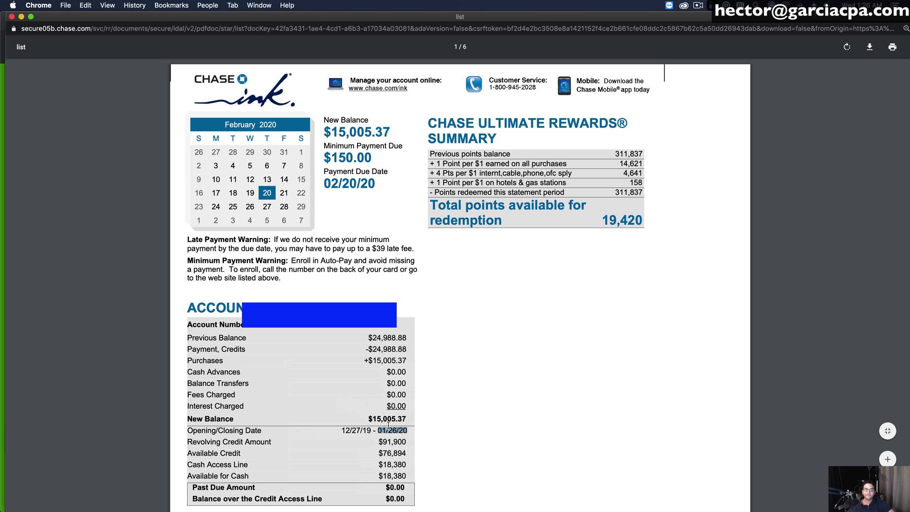
click(3, 56)
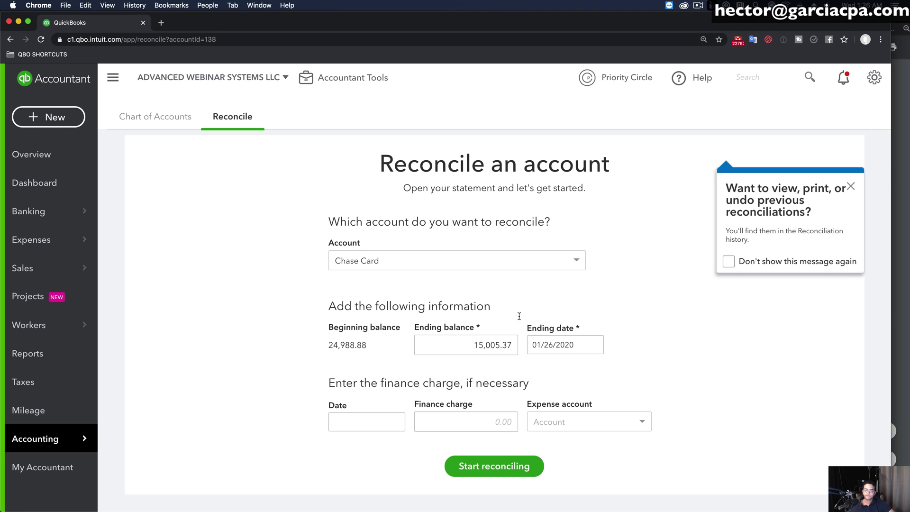
key(alt+super+8)
key(alt+super+8)
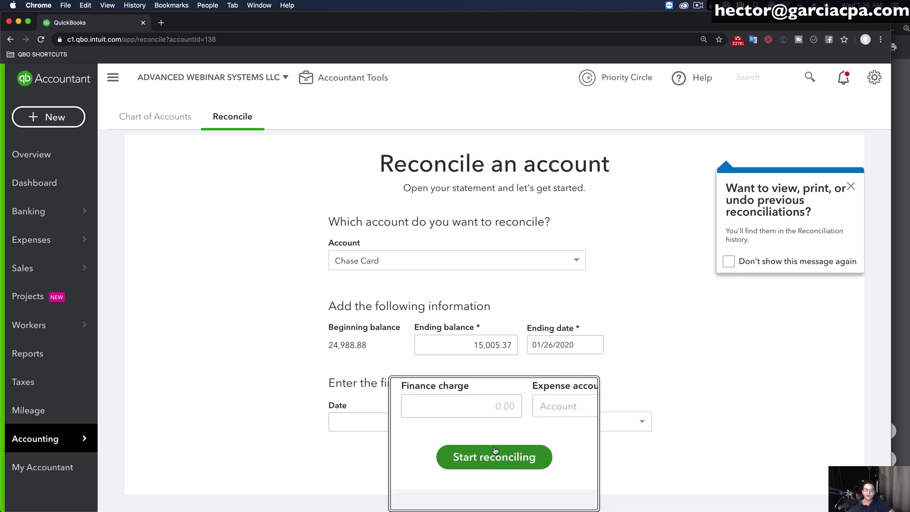
Start reconciling the parent Chase Card account and look through its list of cleared transactions
click(494, 467)
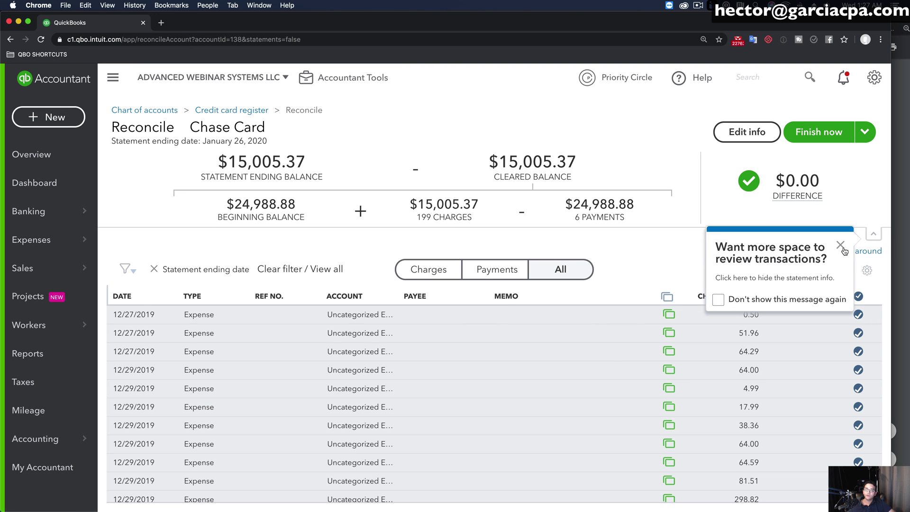
click(843, 249)
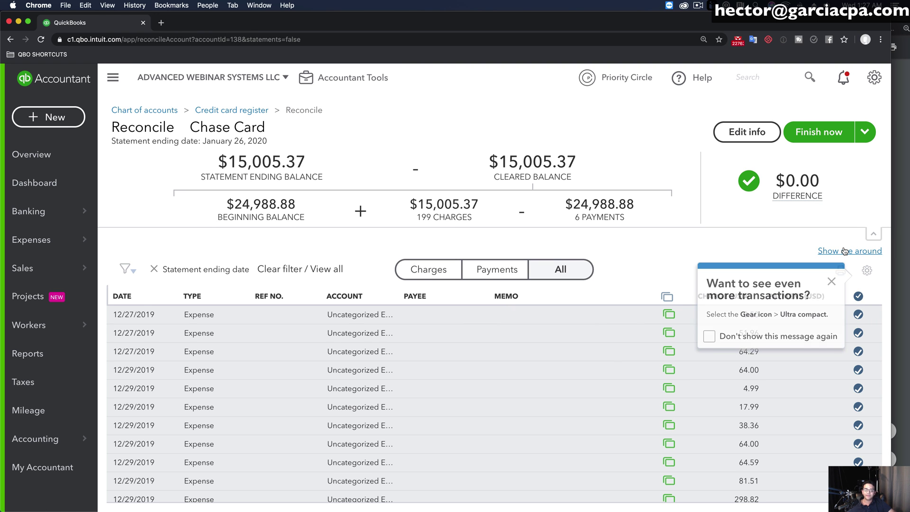
click(832, 282)
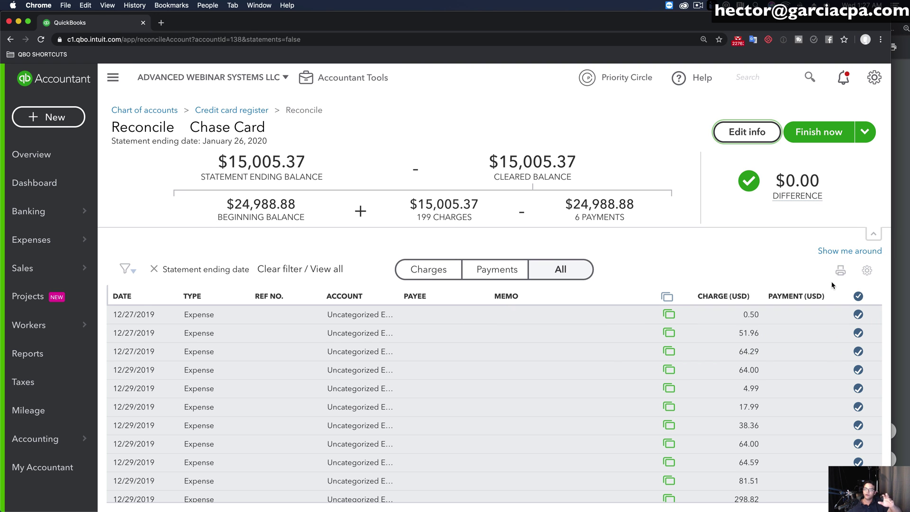
scroll(727, 338, down, 10)
scroll(738, 340, down, 5)
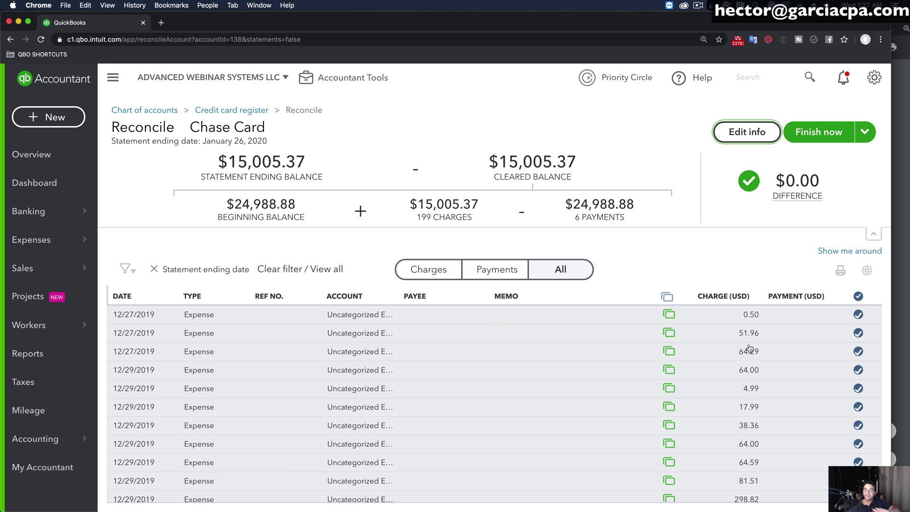
scroll(758, 372, down, 5)
scroll(759, 372, down, 10)
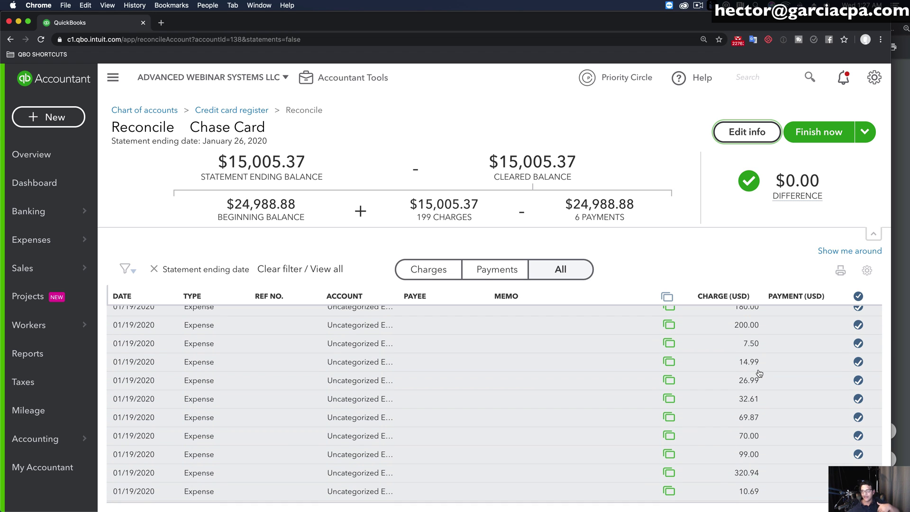
Check the remaining difference and finish the Chase Card reconciliation for the statement ending January 26, 2020
mouse_move(750, 181)
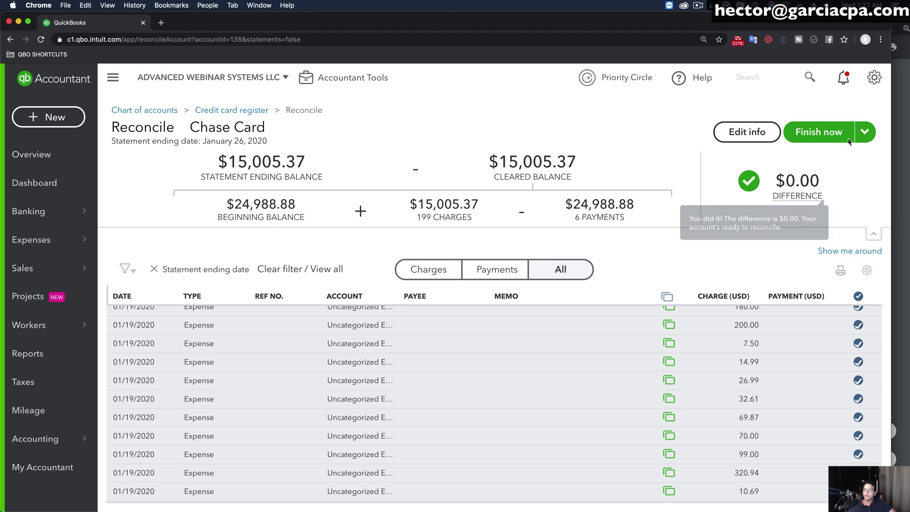
click(819, 133)
click(589, 411)
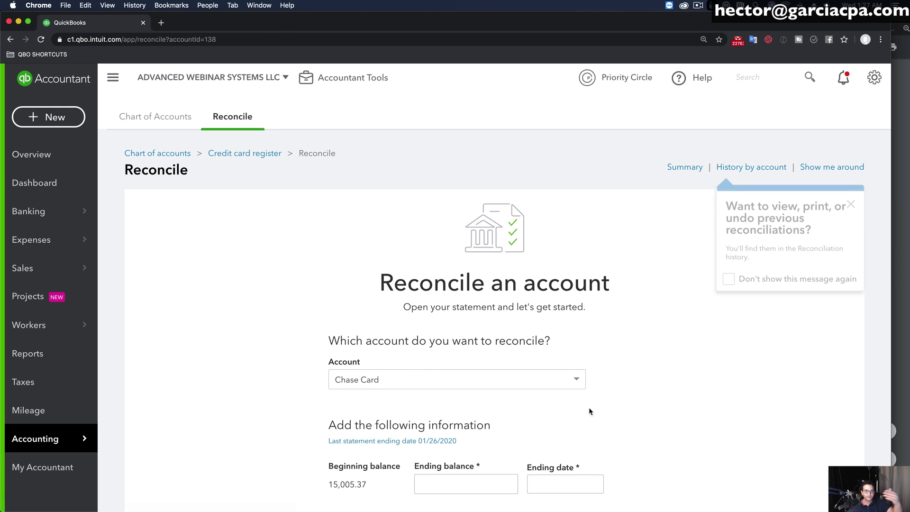